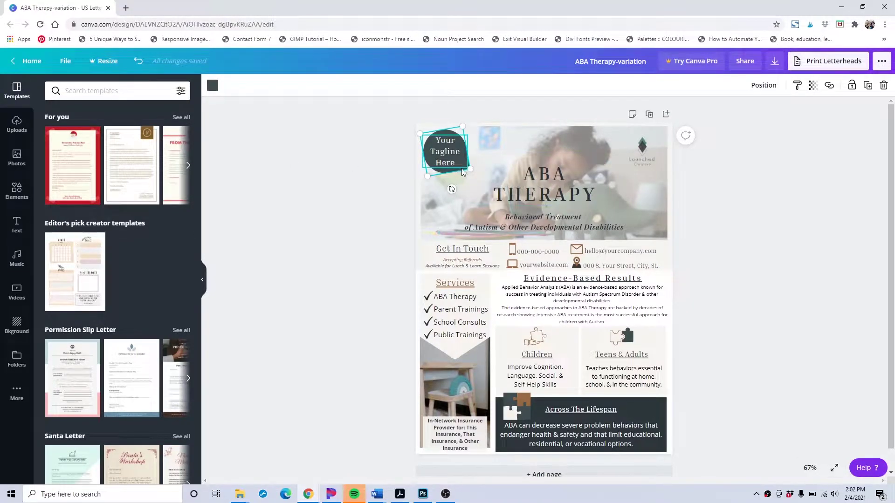
Fill the tagline circle badge with the custom colour #5B2A26
left_click(211, 86)
left_click(54, 134)
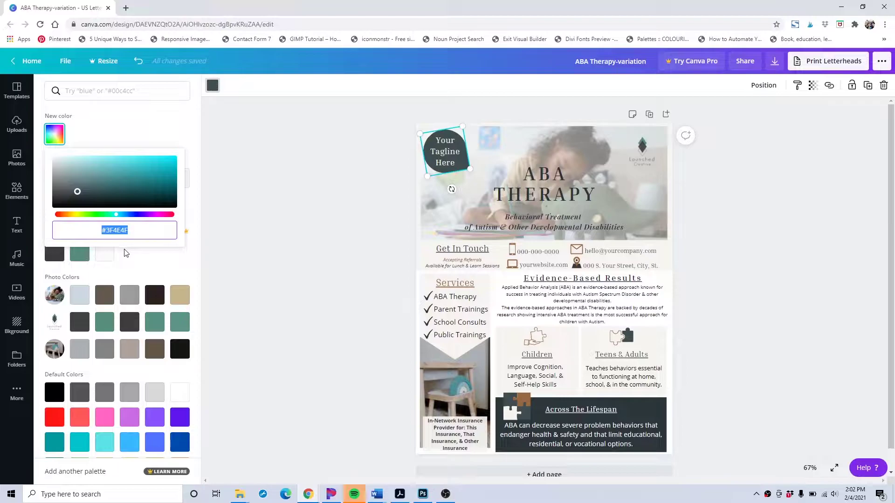
type("#5B2")
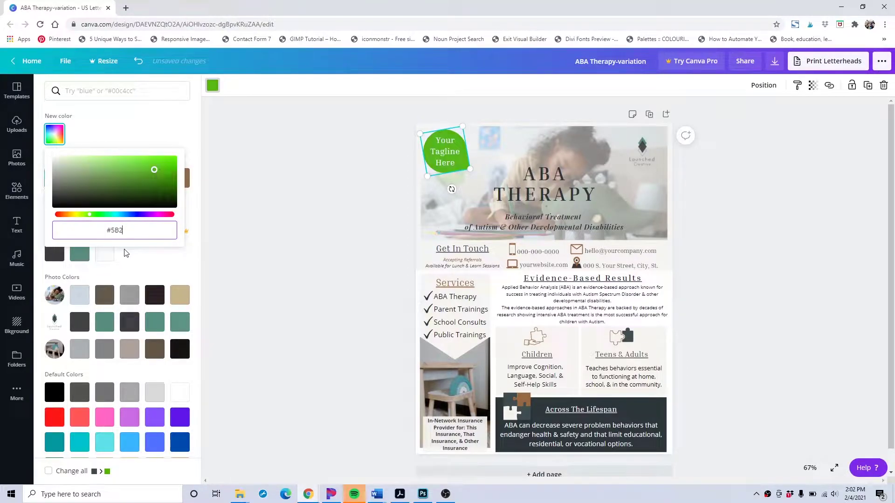
type("A26")
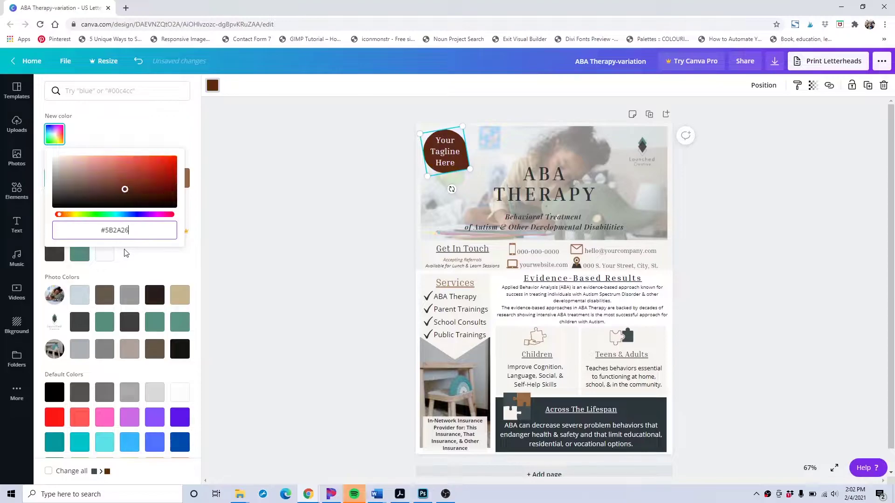
left_click(445, 151)
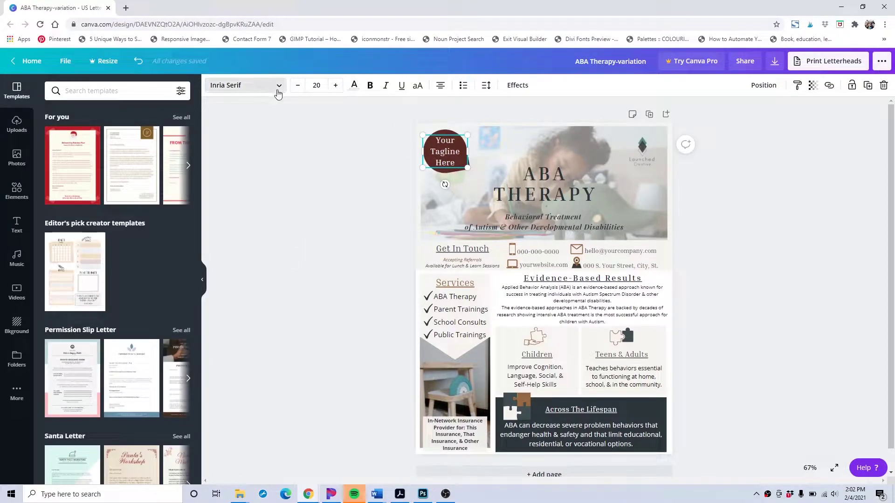
Make the 'Your Tagline Here' text the off-white document colour after trying darker swatches
left_click(278, 92)
left_click(278, 92)
left_click(354, 87)
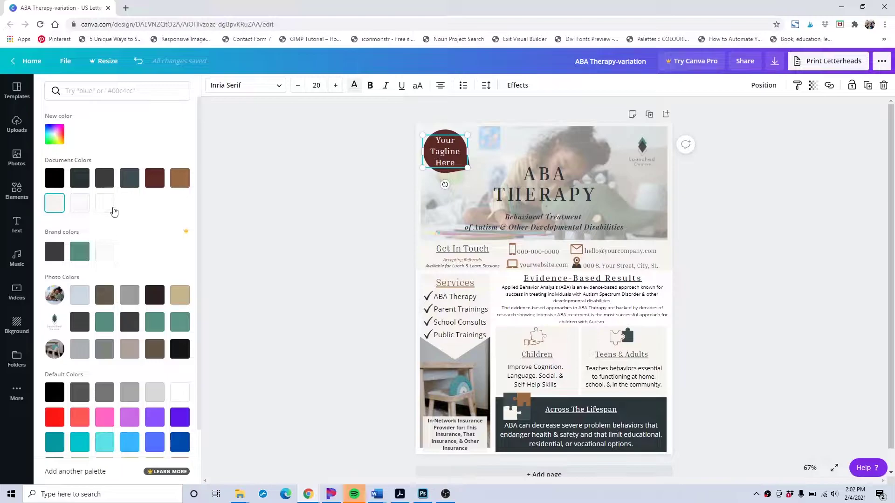
left_click(81, 210)
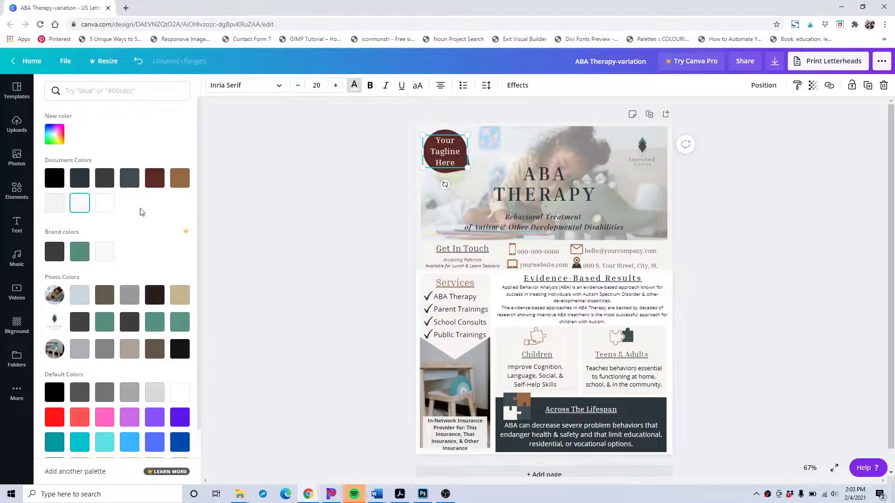
left_click(130, 179)
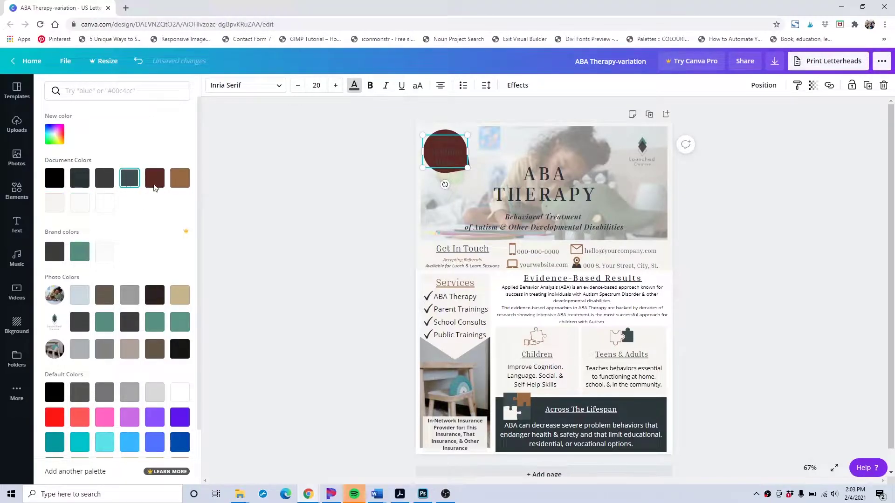
left_click(80, 205)
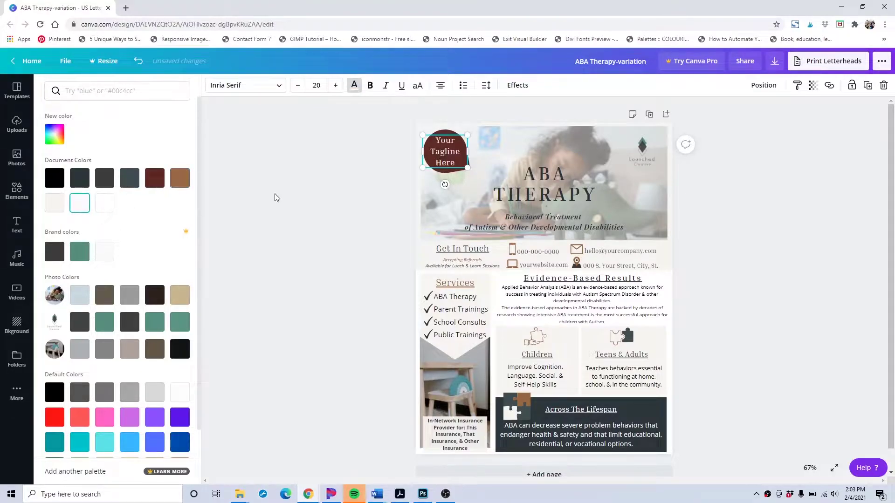
Give the ABA THERAPY heading the custom text colour #293235
left_click(543, 186)
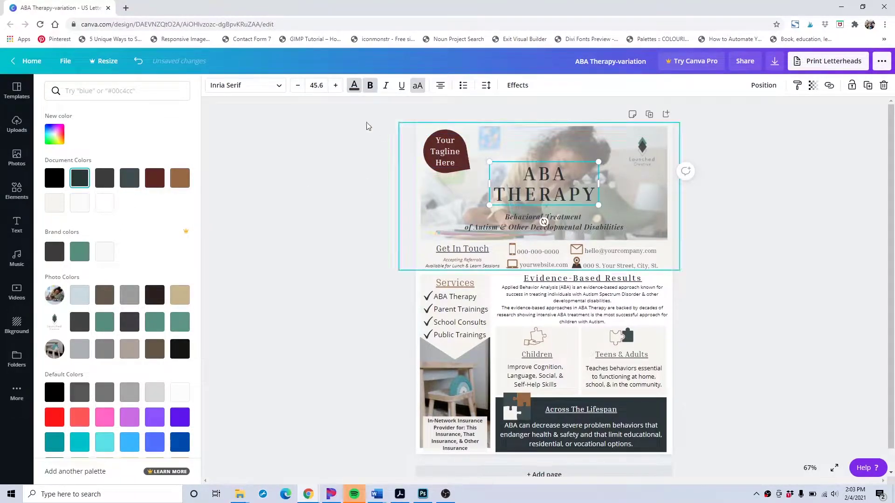
left_click(354, 87)
left_click(354, 87)
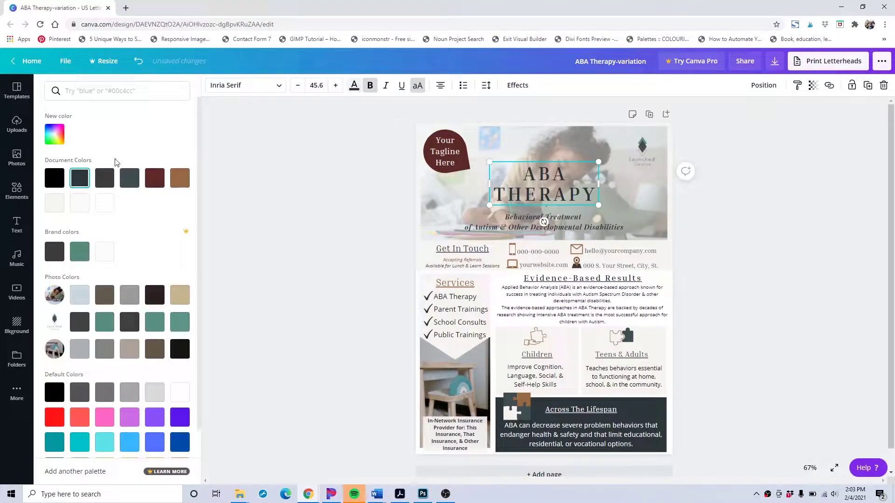
left_click(56, 141)
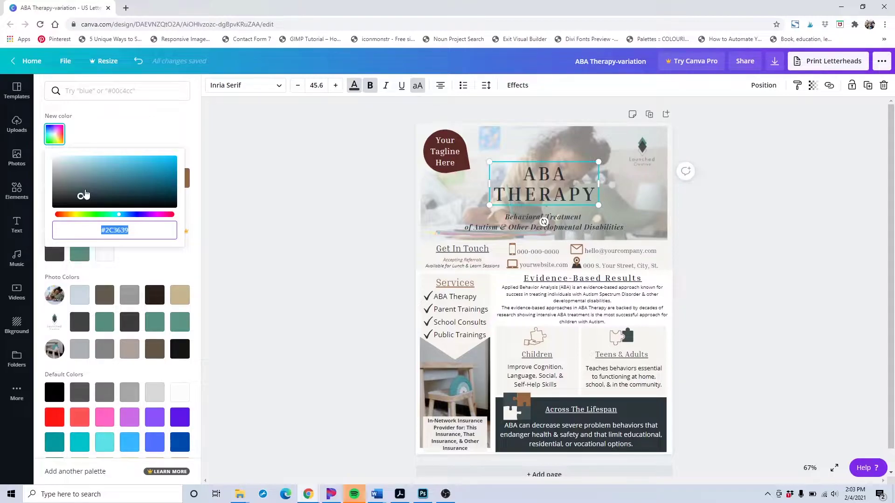
type("#29")
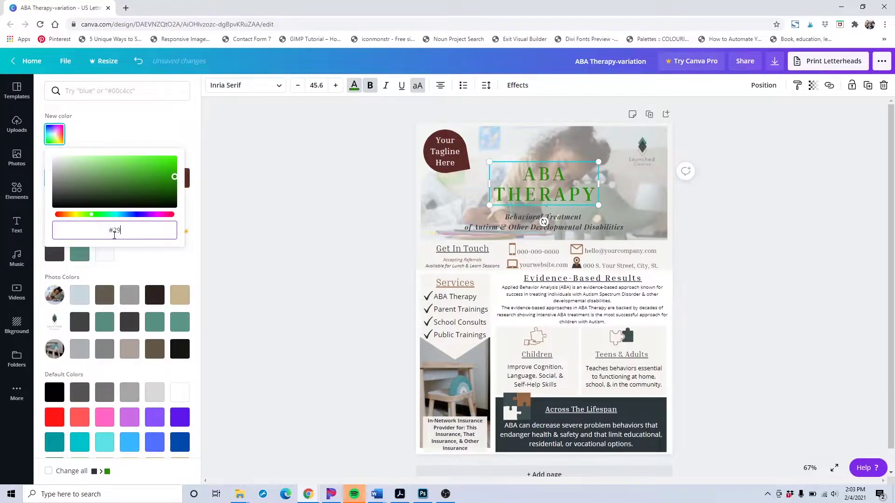
type("3235")
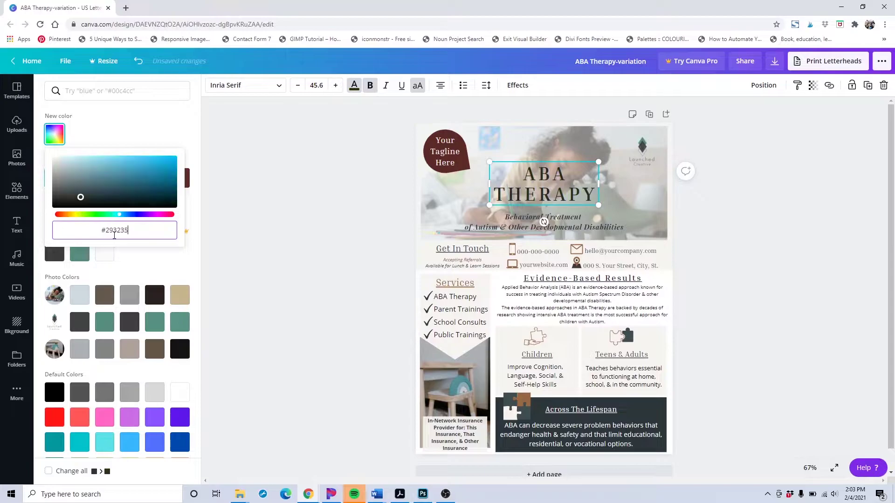
left_click(239, 229)
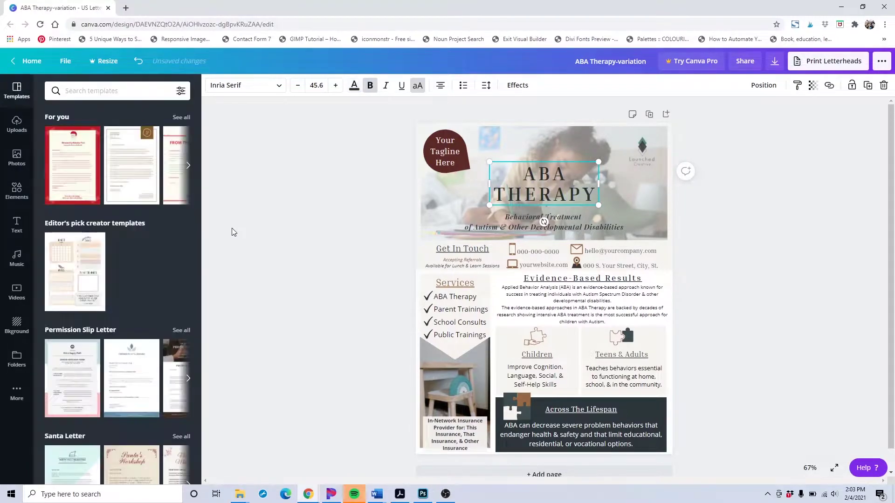
Set the Behavioral Treatment subtitle to the dark slate #293235 swatch
left_click(531, 218)
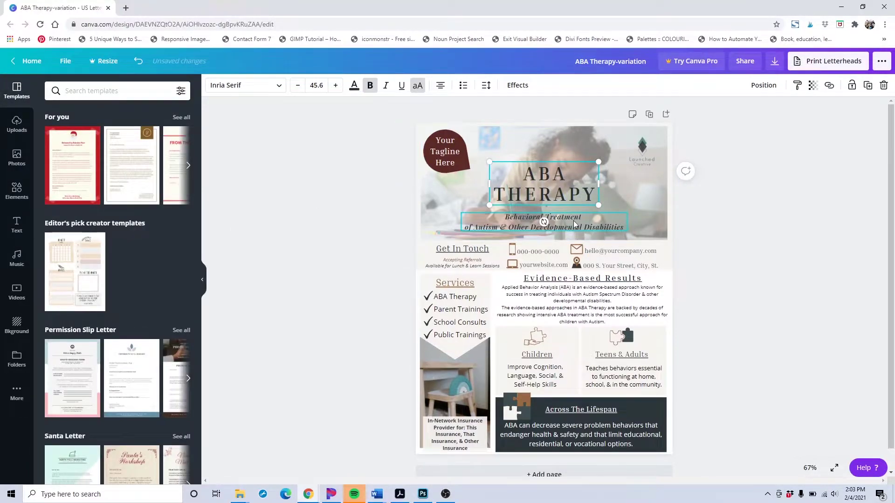
left_click(354, 85)
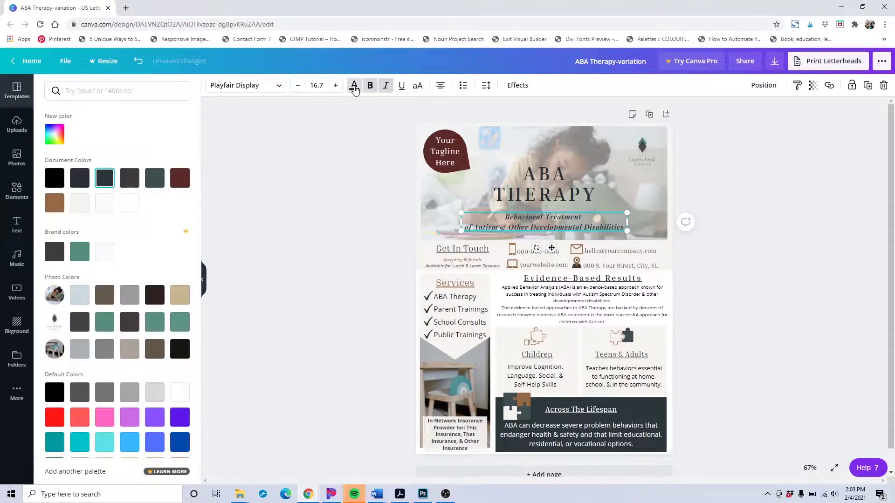
left_click(78, 187)
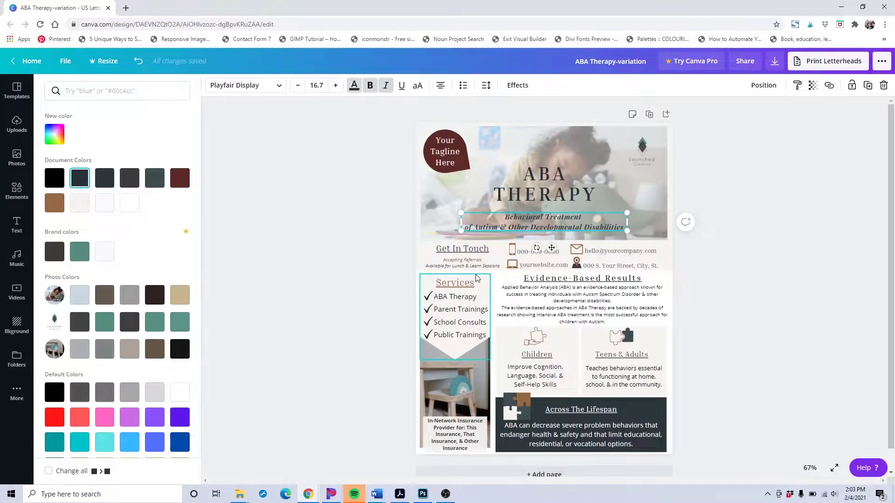
Recolour the phone, email, website and location icons dark red, with the pin's second colour dark slate
left_click(512, 252)
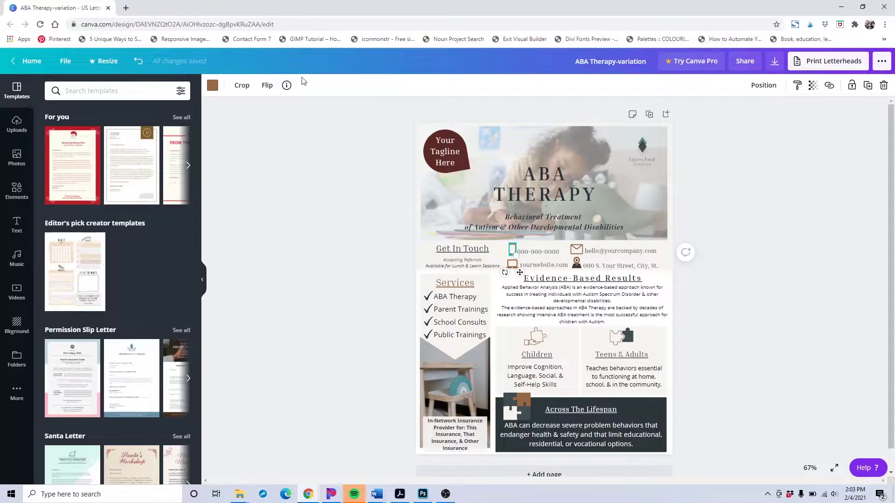
left_click(212, 86)
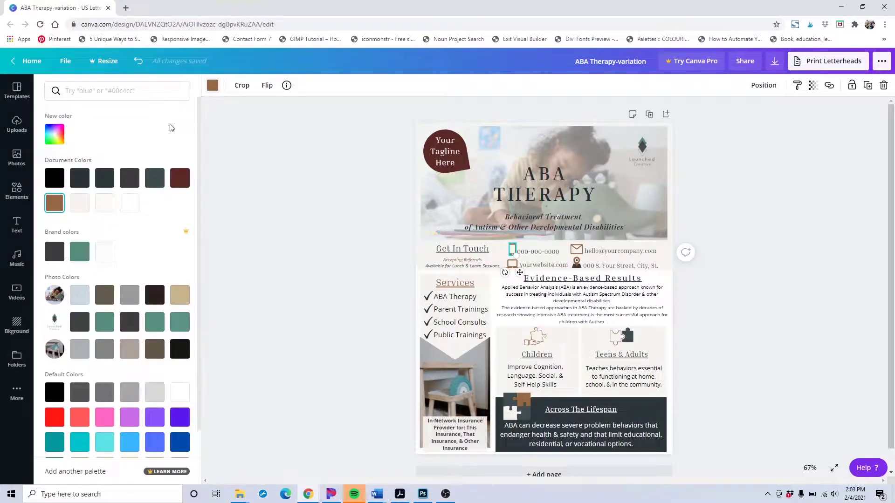
left_click(179, 179)
left_click(577, 252)
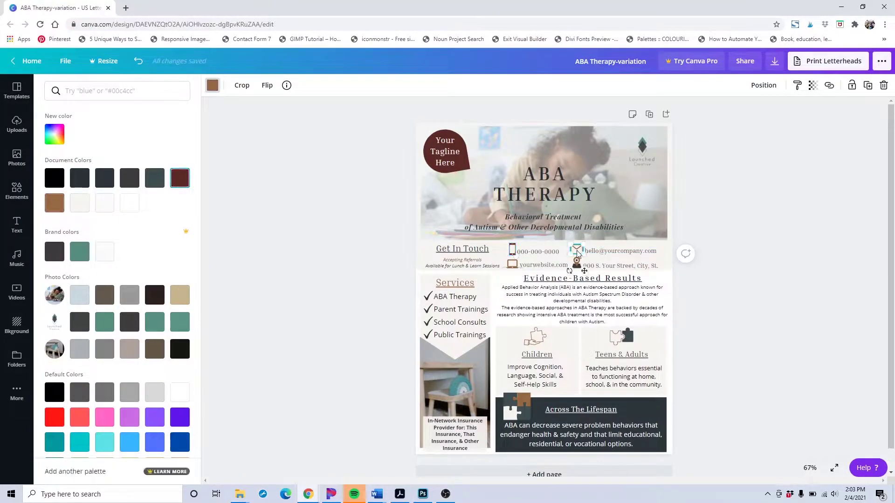
left_click(180, 178)
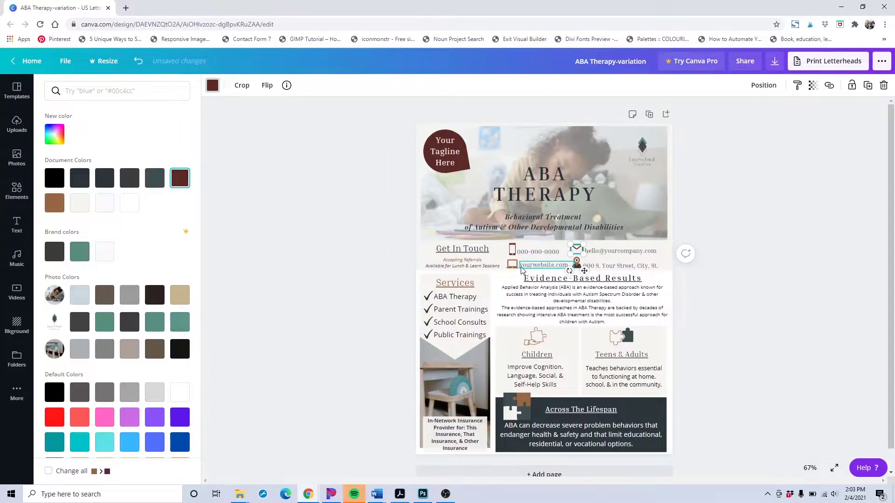
left_click(513, 264)
left_click(180, 178)
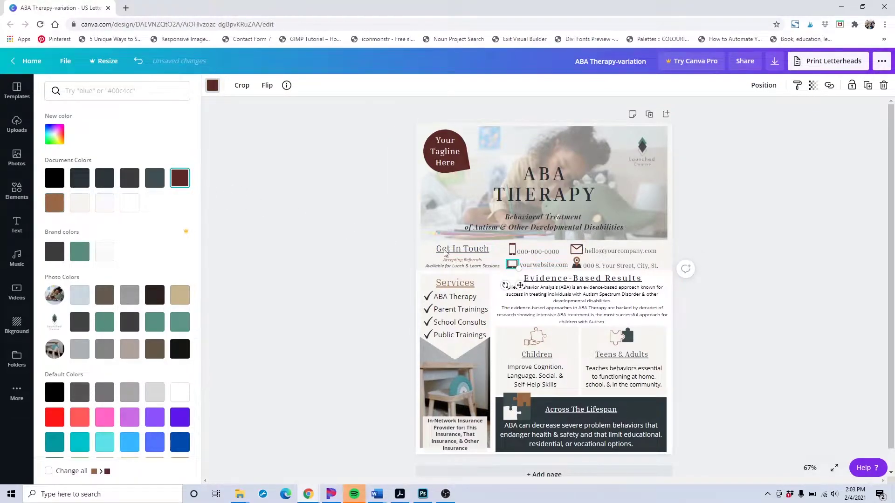
left_click(576, 264)
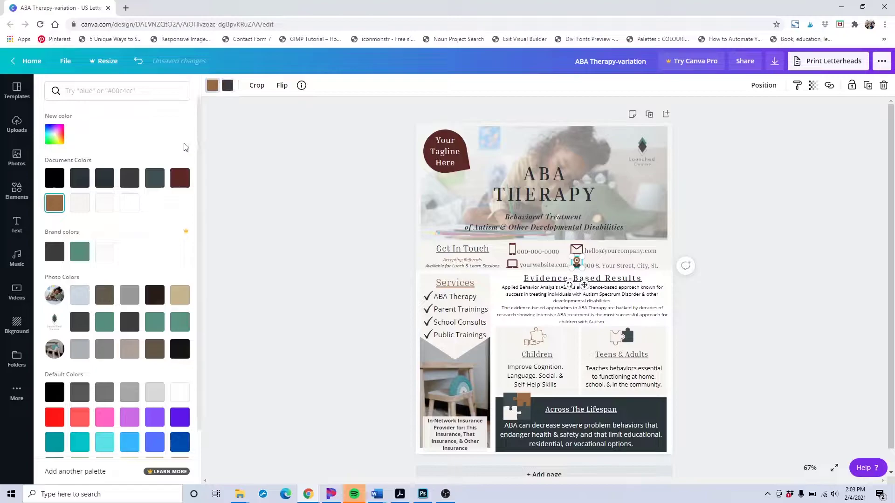
left_click(181, 179)
left_click(228, 87)
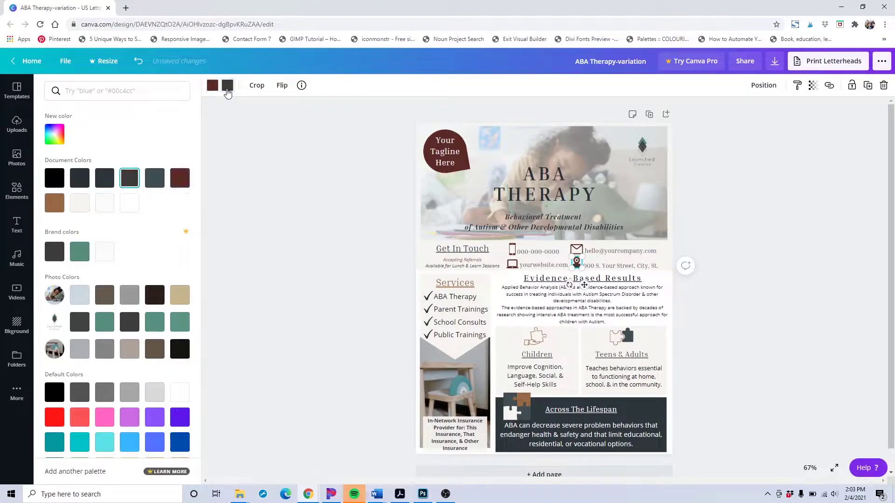
left_click(79, 177)
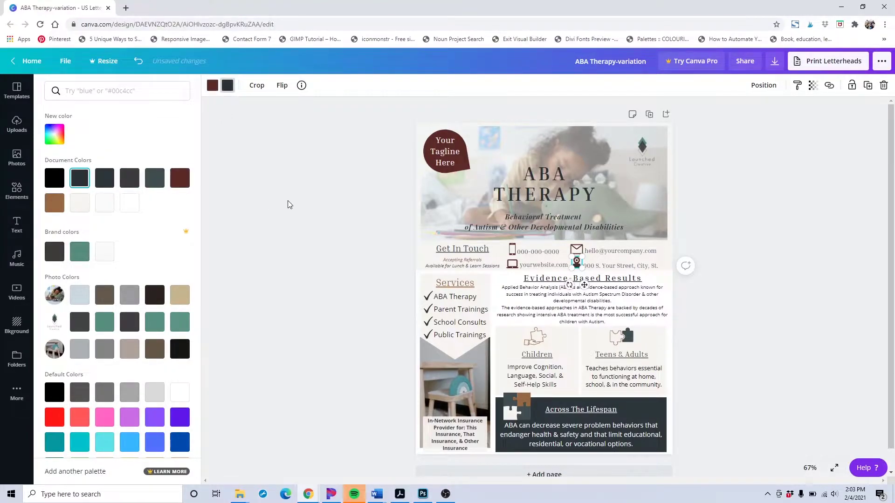
Make the Accepting Referrals line dark red from Document Colors
left_click(462, 264)
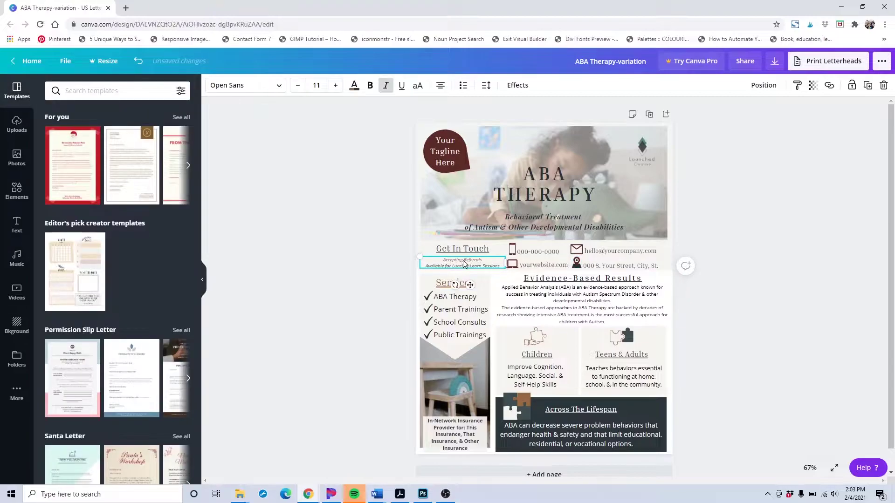
left_click(355, 93)
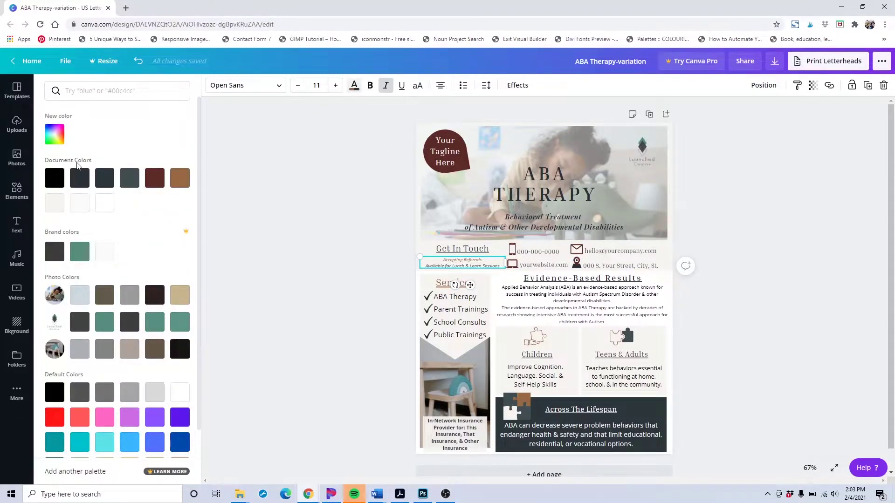
double_click(454, 262)
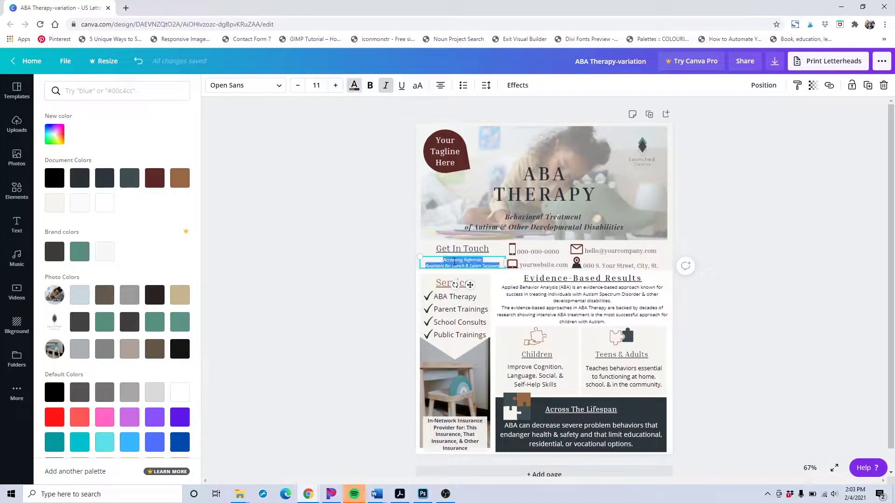
triple_click(467, 260)
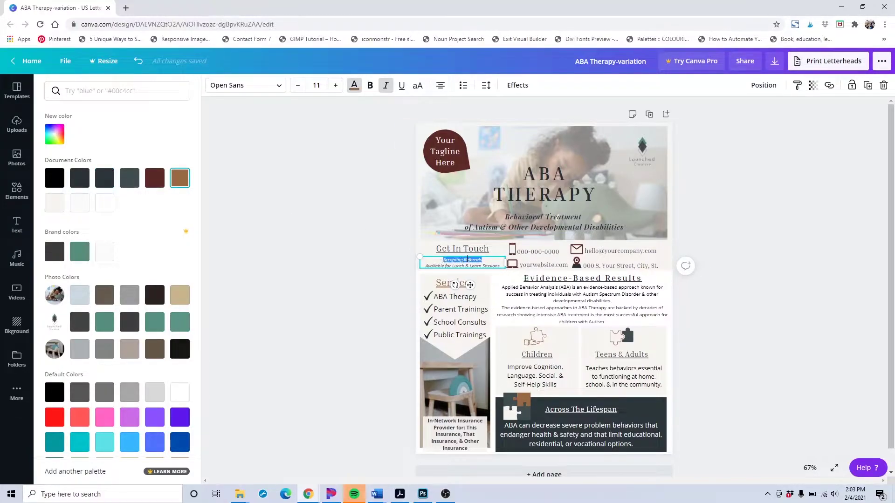
left_click(154, 178)
left_click(454, 283)
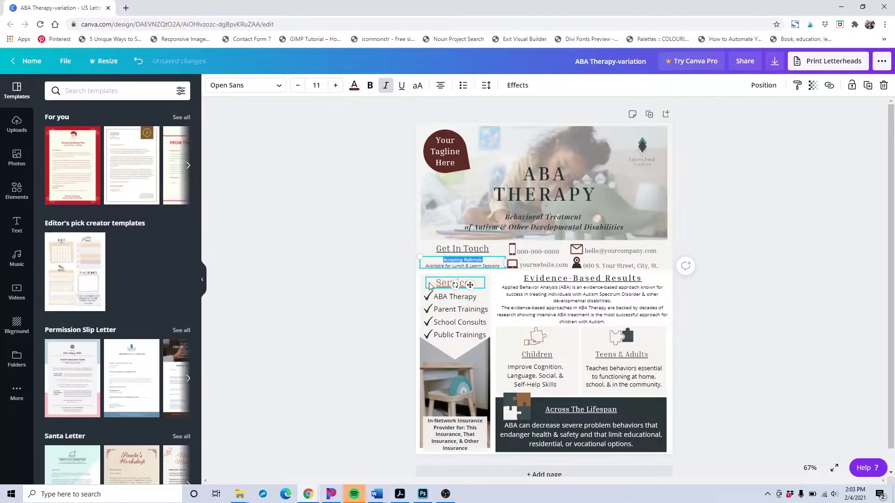
left_click(354, 85)
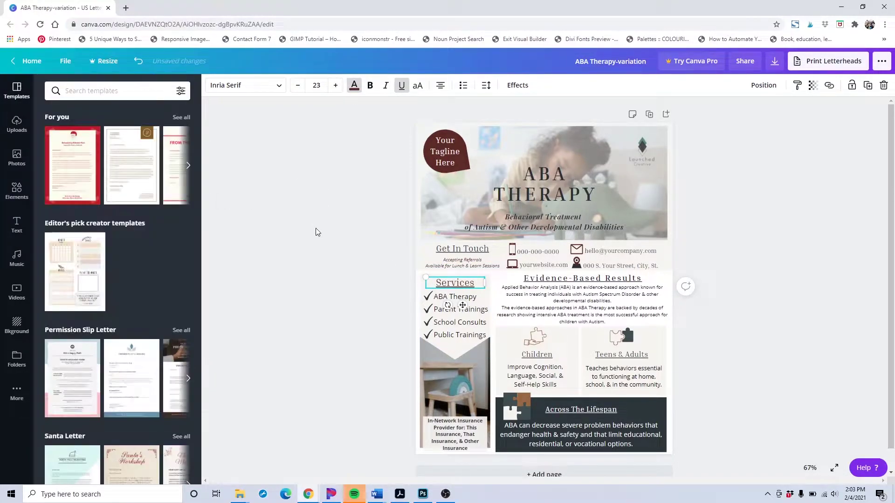
Recolour the Lifespan puzzle graphic dark slate with a light off-white second colour
left_click(521, 404)
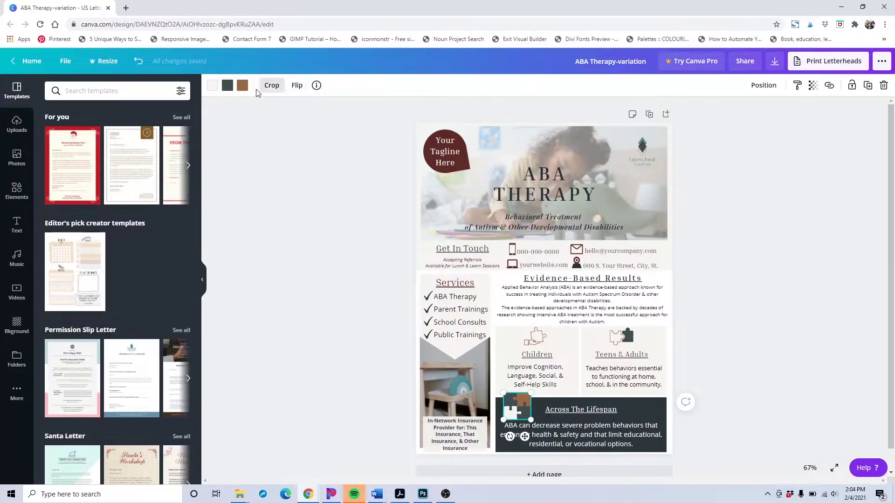
left_click(242, 85)
left_click(155, 182)
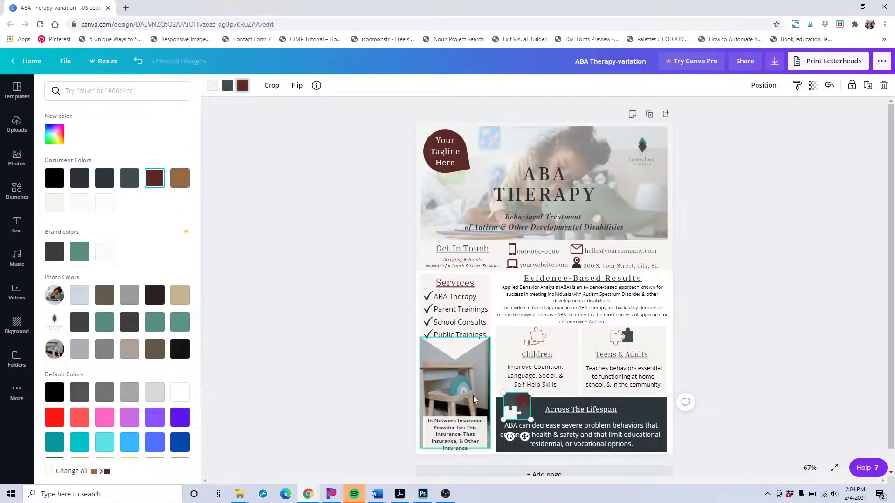
left_click(80, 178)
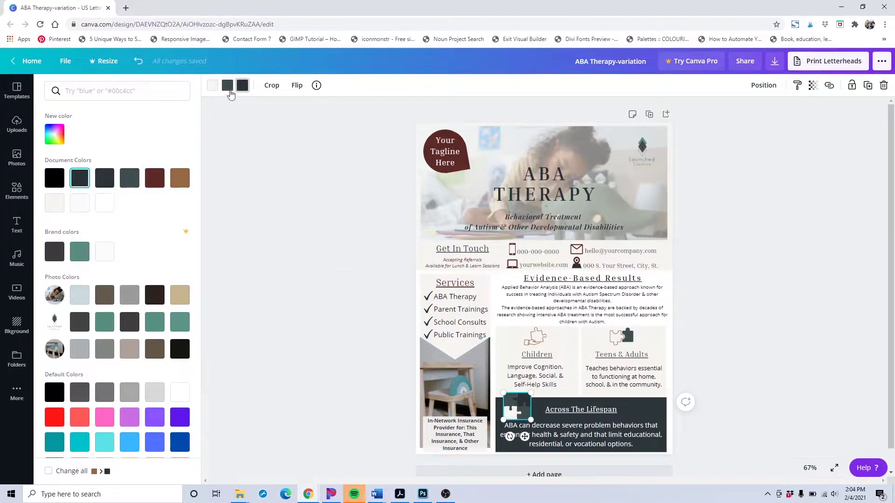
key("ctrl+z")
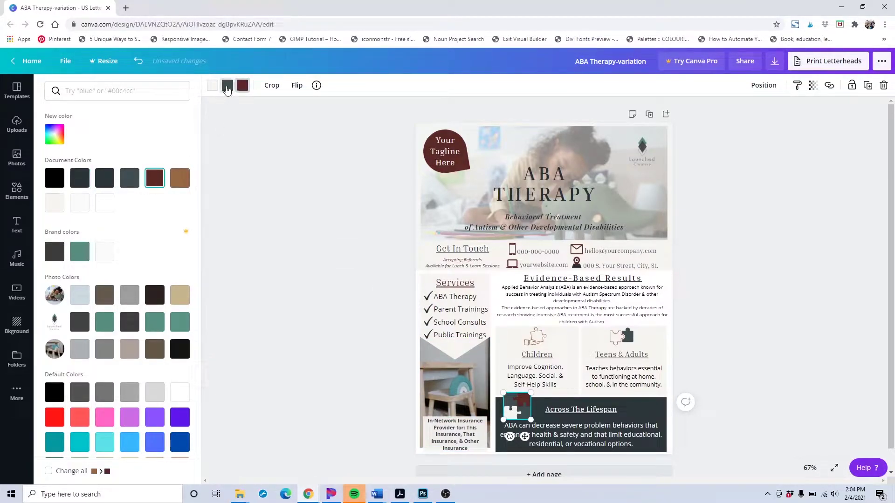
left_click(77, 184)
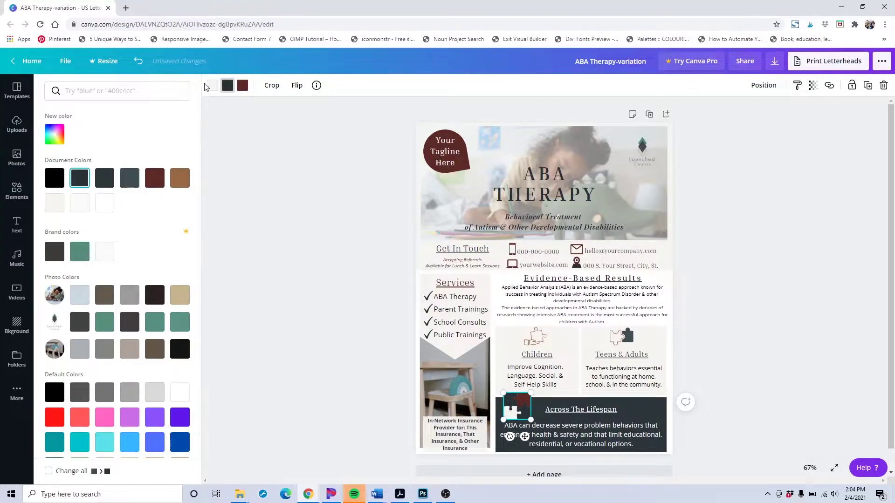
left_click(79, 202)
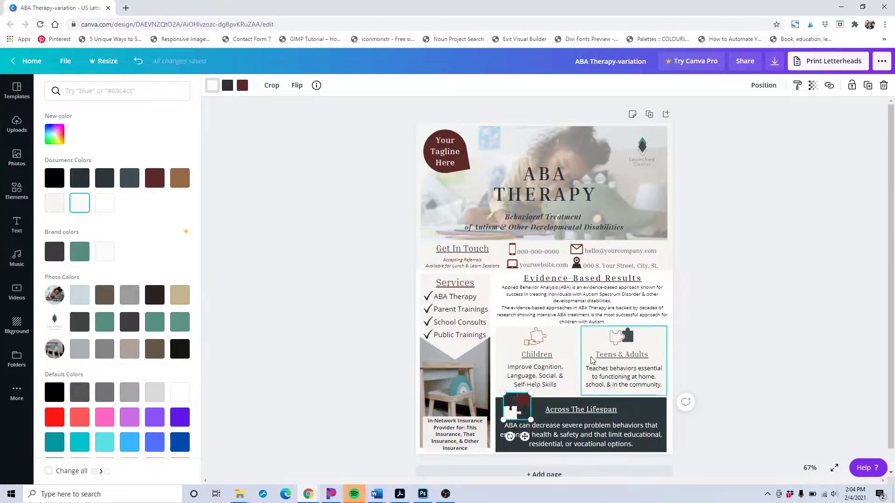
Fill the Children, Teens & Adults, Services and header boxes with beige #C7B7A7
left_click(557, 355)
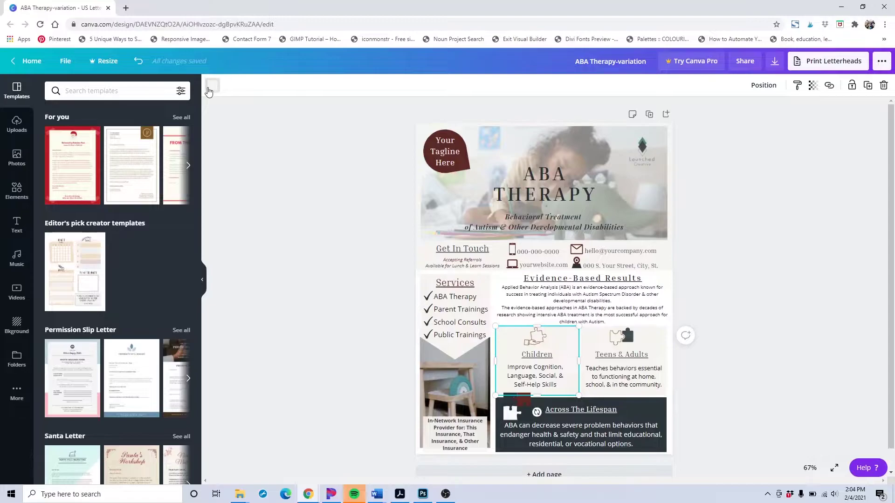
left_click(212, 86)
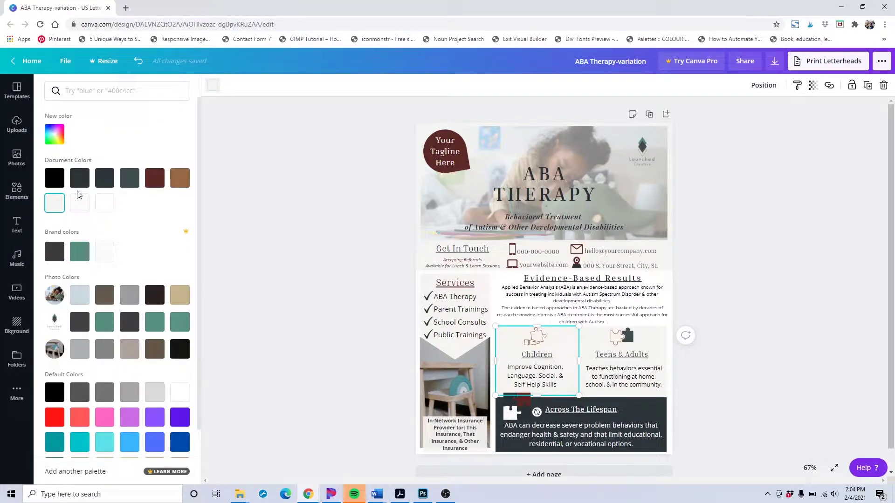
left_click(55, 134)
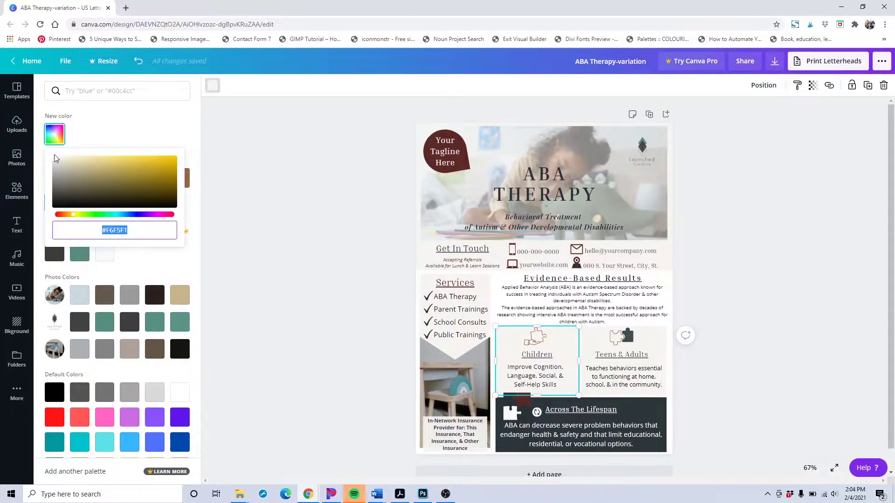
type("#C7B7A7")
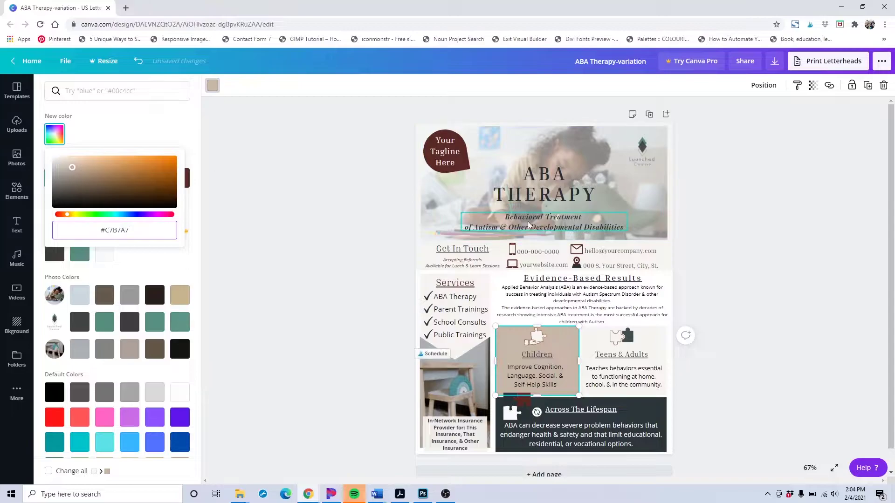
left_click(647, 342)
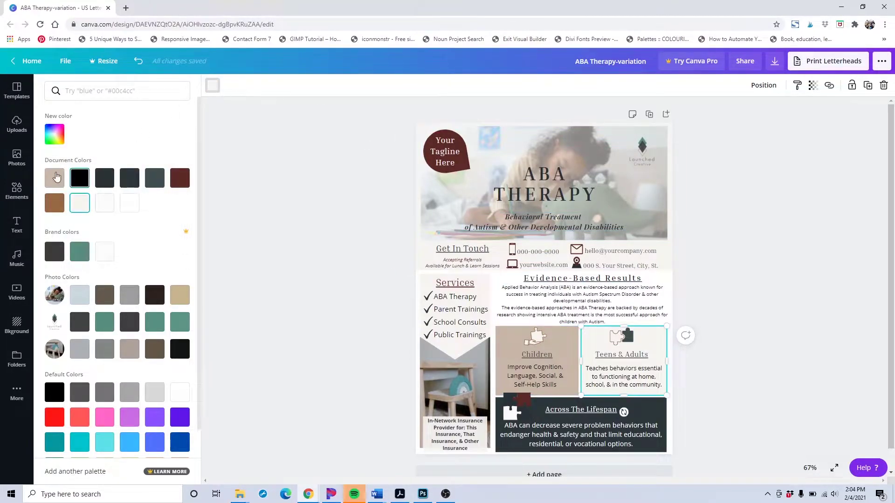
left_click(55, 178)
left_click(455, 352)
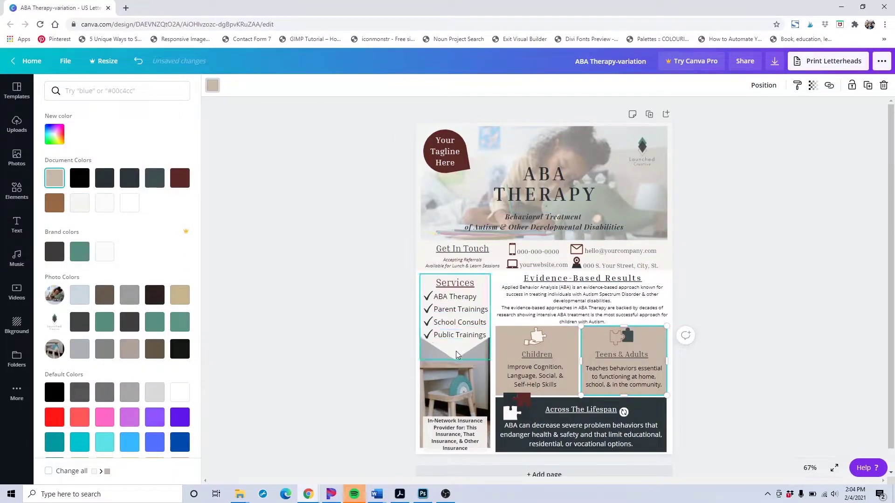
left_click(55, 182)
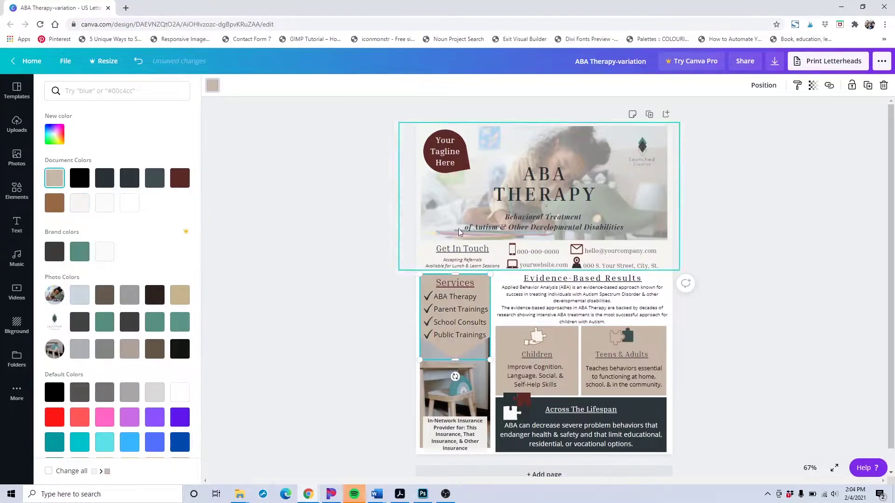
left_click(667, 254)
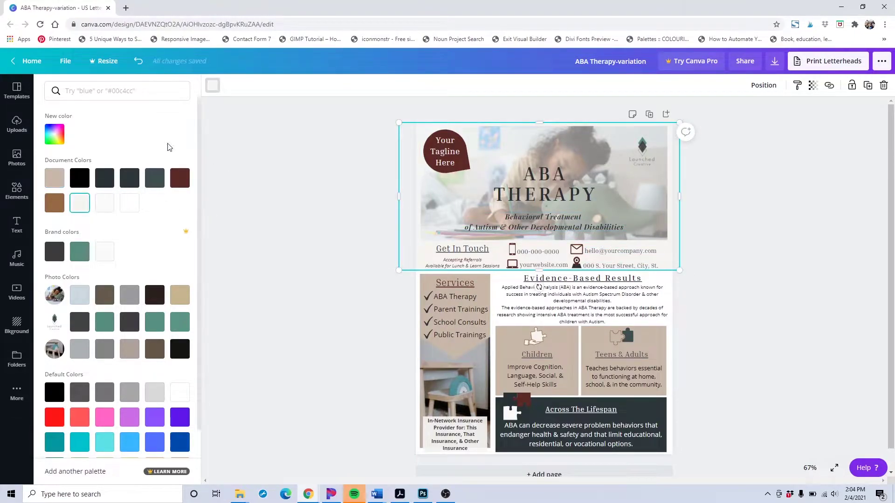
left_click(55, 178)
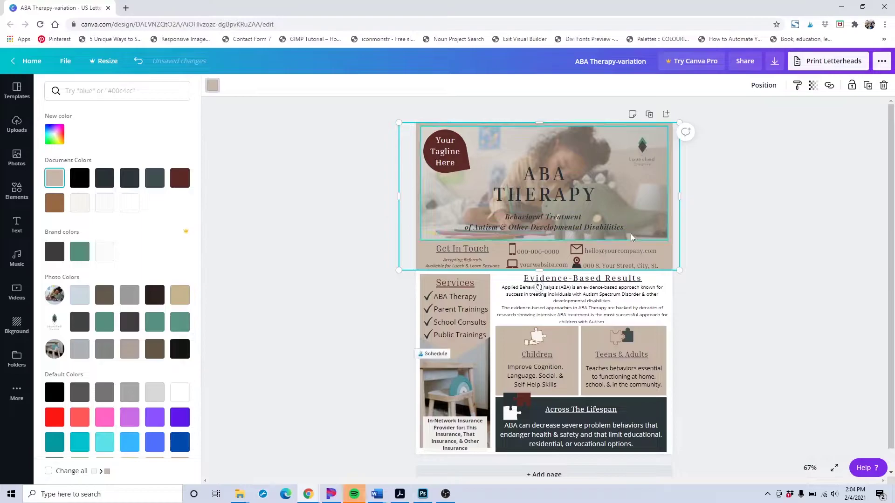
Make the header photo less faded by adjusting its Transparency slider
left_click(653, 208)
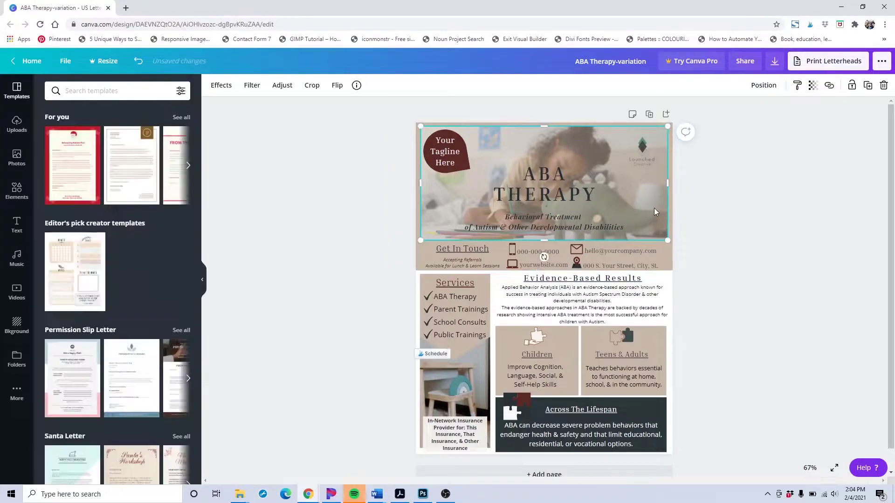
left_click(817, 89)
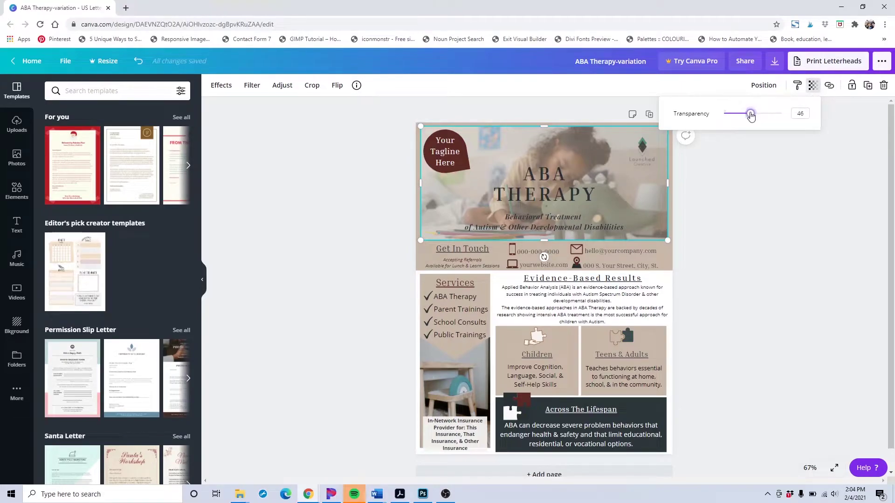
mouse_move(751, 113)
left_mouse_down()
mouse_move(760, 114)
mouse_move(731, 117)
mouse_move(752, 119)
left_mouse_up()
left_click(717, 197)
Add the uploaded chair photo to the page and move it toward the header's top-right corner
scroll(676, 163, "down", 1)
left_click(635, 133)
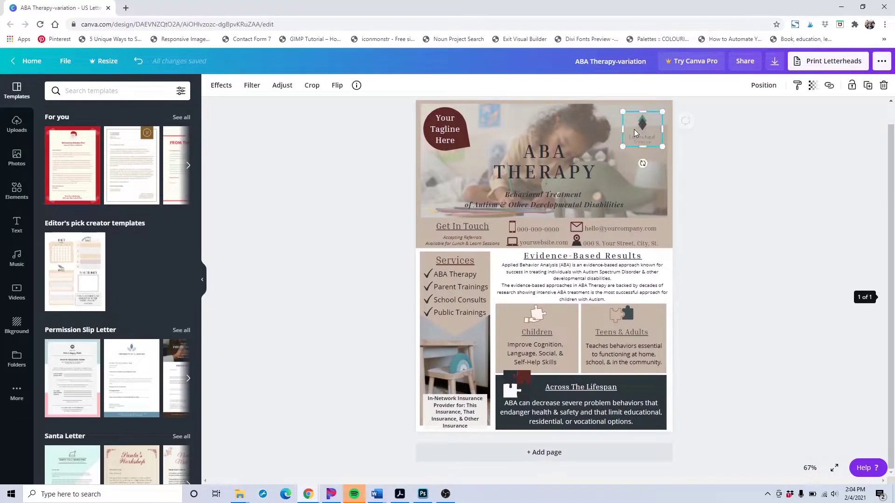
left_click(18, 125)
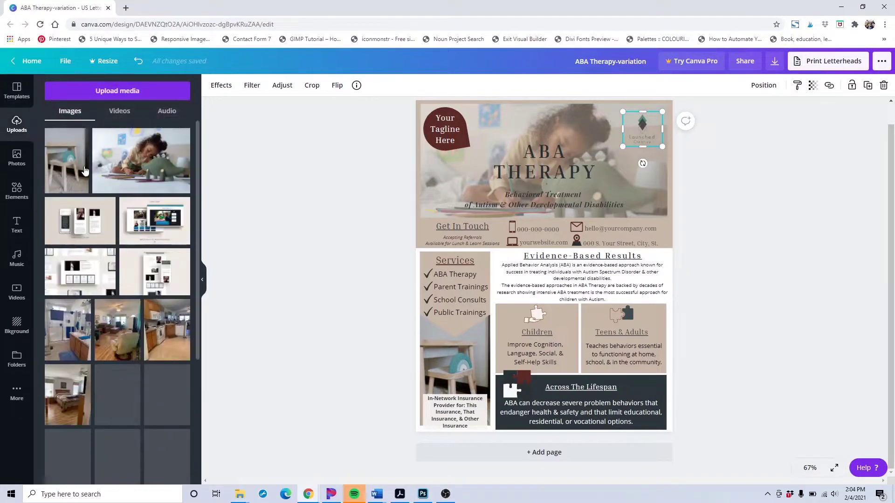
left_click(74, 179)
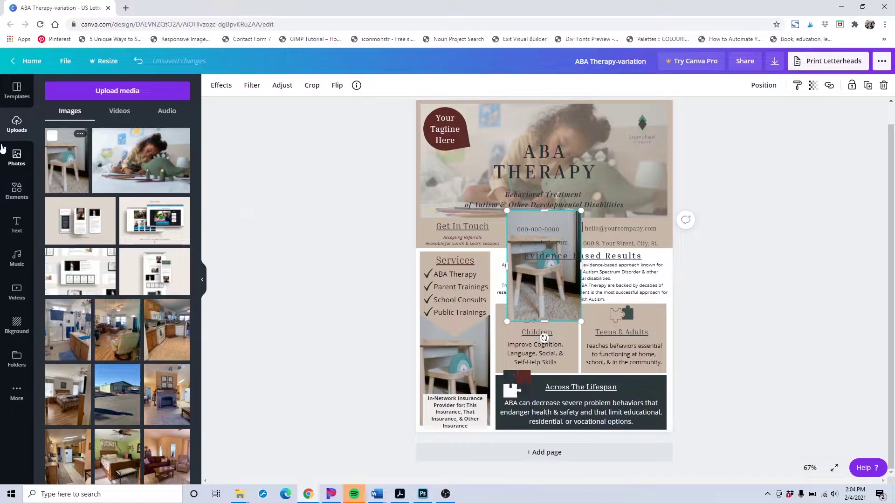
left_click(17, 158)
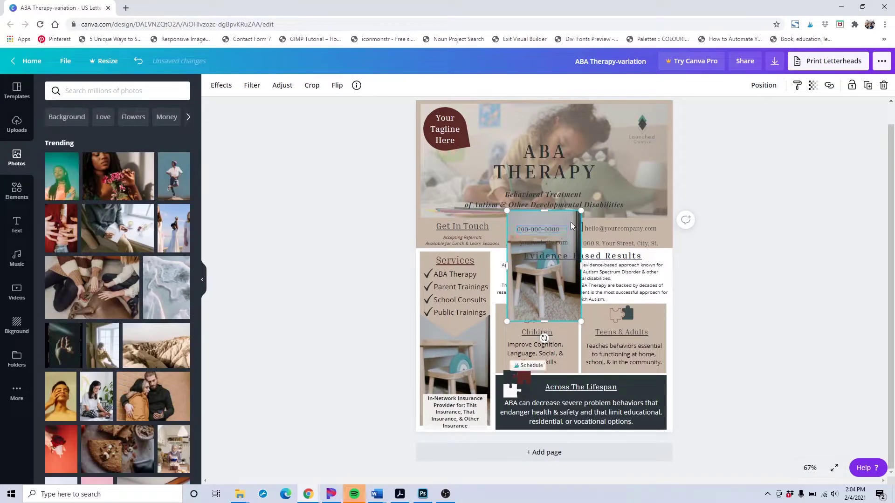
left_click_drag(570, 222, 648, 189)
Try swapping the top-right logo for a small chair thumbnail, then undo back to the original logo
left_click(642, 129)
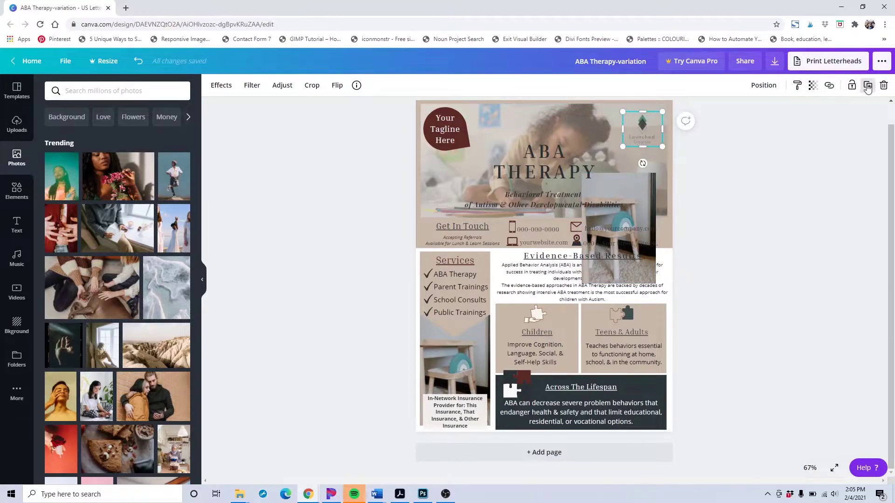
left_click(881, 89)
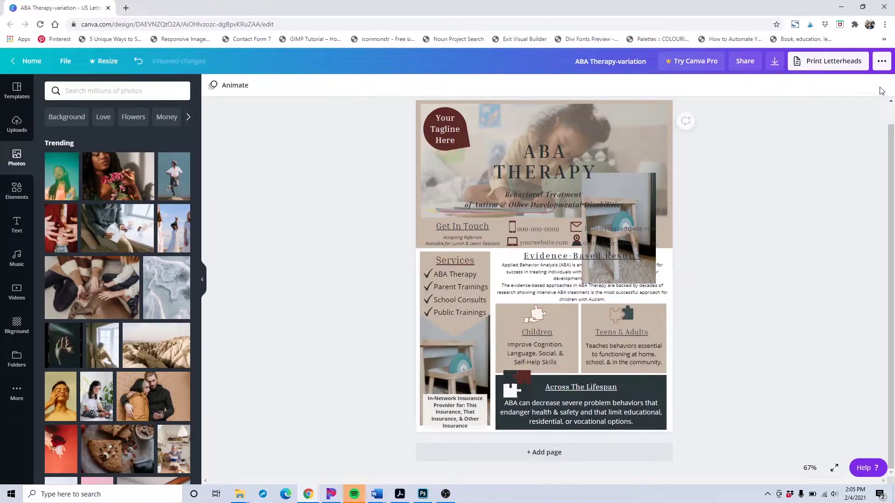
left_click(638, 183)
left_click_drag(640, 192, 647, 139)
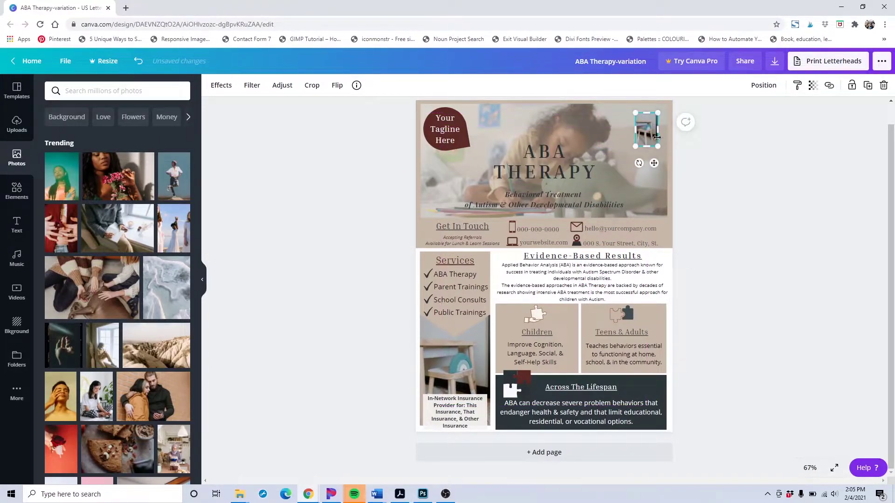
left_click(883, 86)
key("ctrl+z")
key("ctrl+z")
key("ctrl+z")
key("ctrl+z")
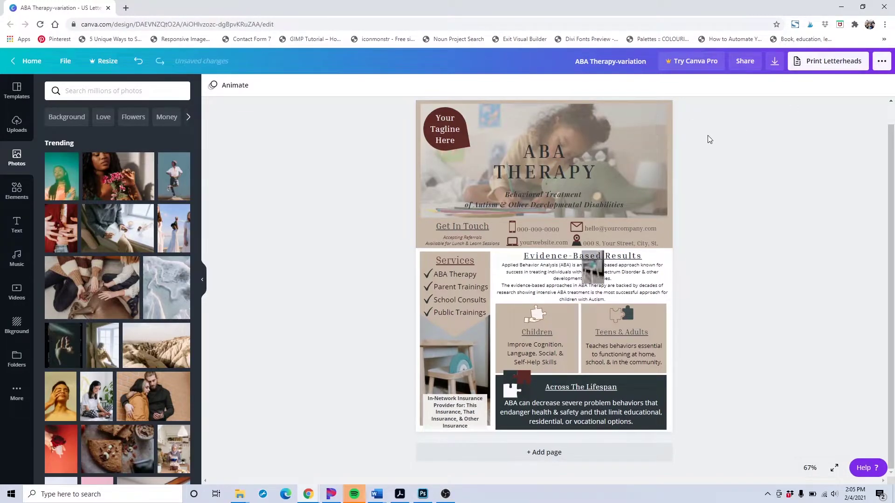
key("ctrl+z")
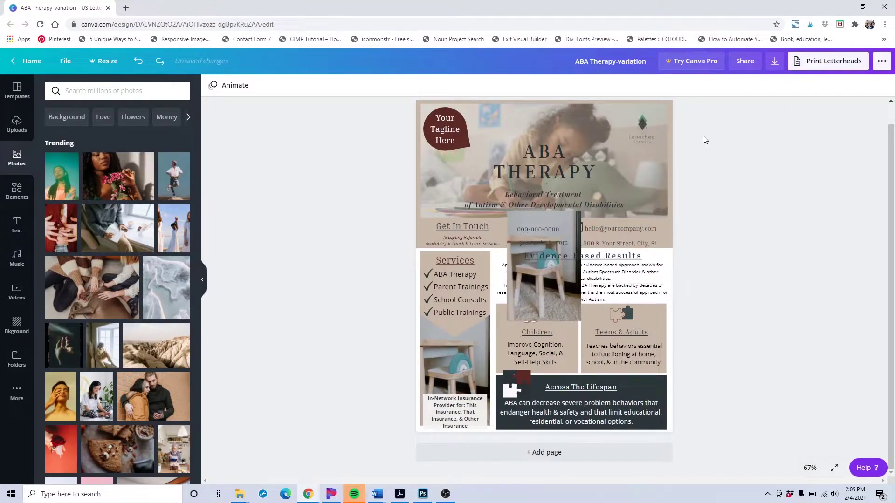
key("ctrl+z")
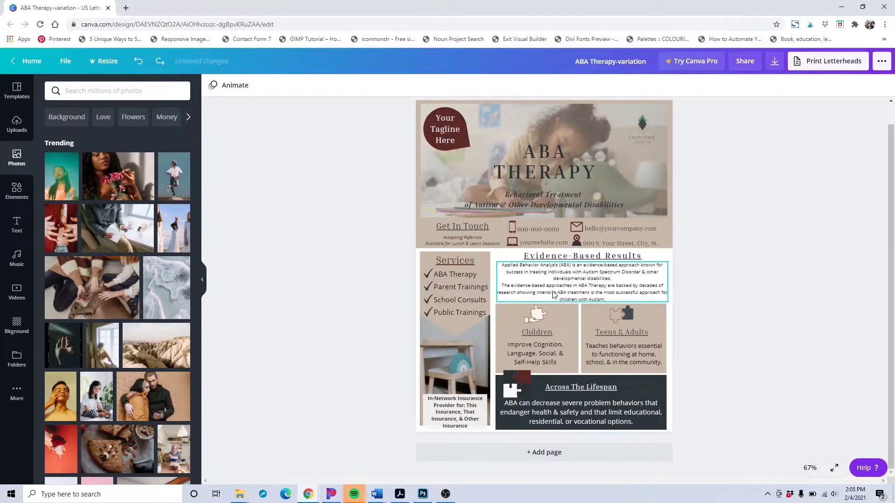
Recolour the Children puzzle icon dark red with a beige #C7B7A7 second colour
left_click(533, 317)
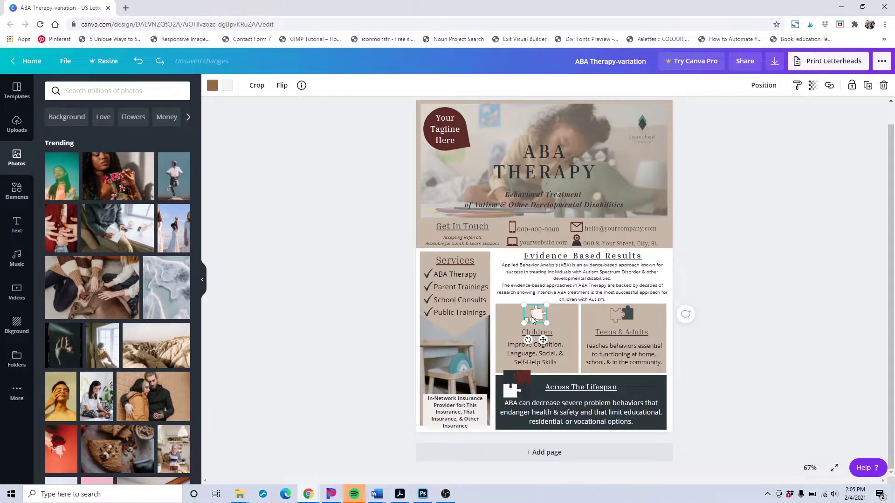
left_click(227, 86)
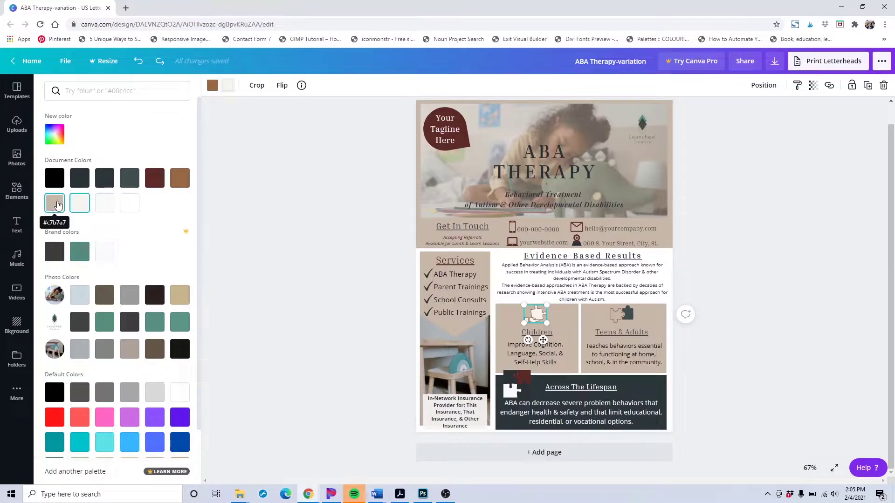
left_click(213, 85)
left_click(154, 177)
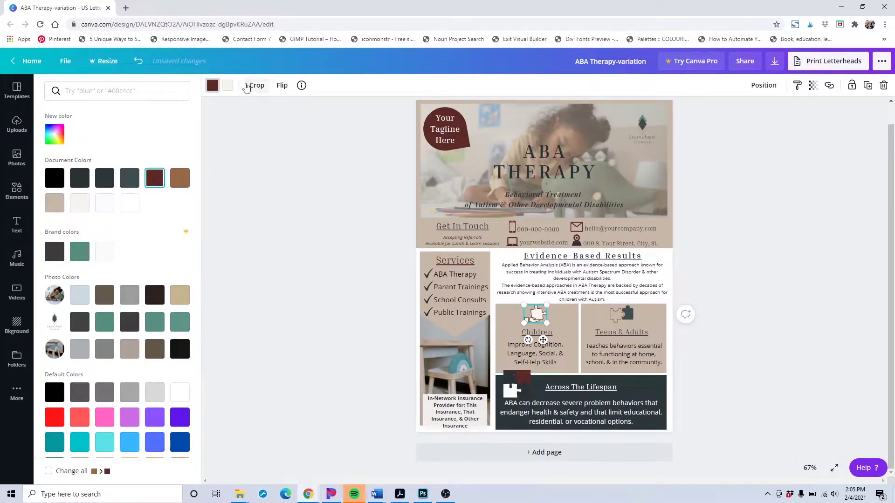
left_click(227, 86)
left_click(55, 203)
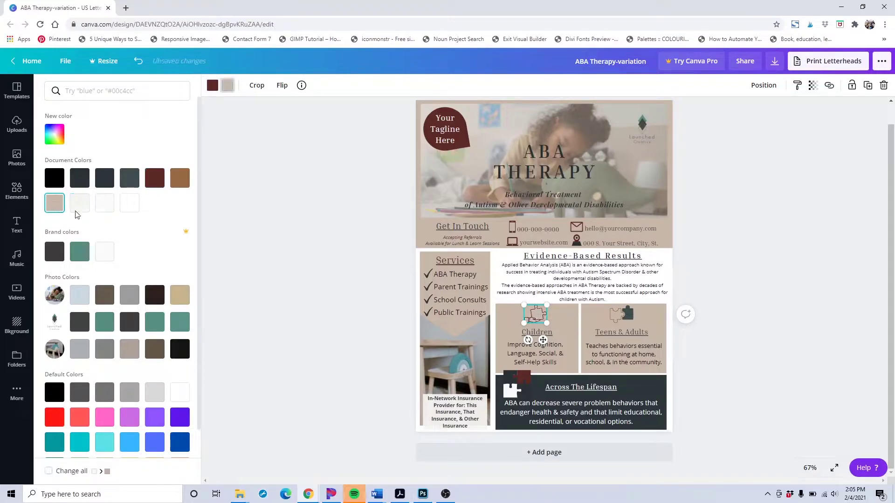
left_click(435, 424)
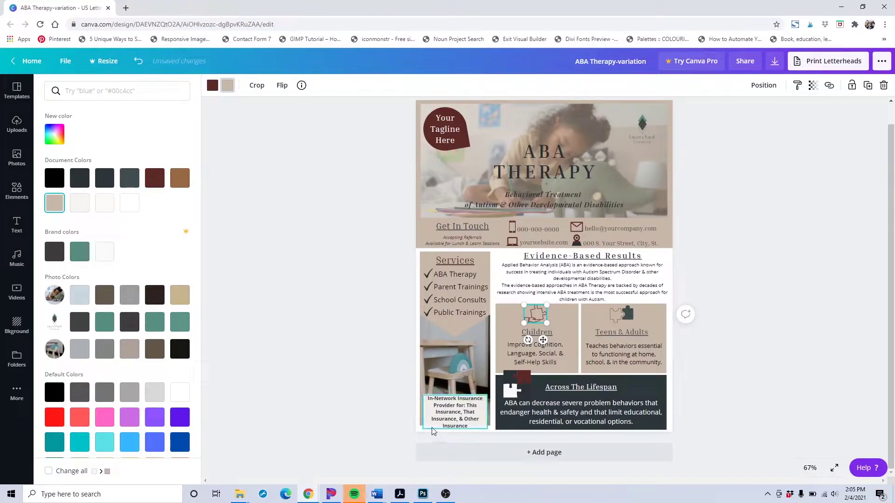
Set the In-Network Insurance text to dark charcoal after trying beige
left_click(359, 93)
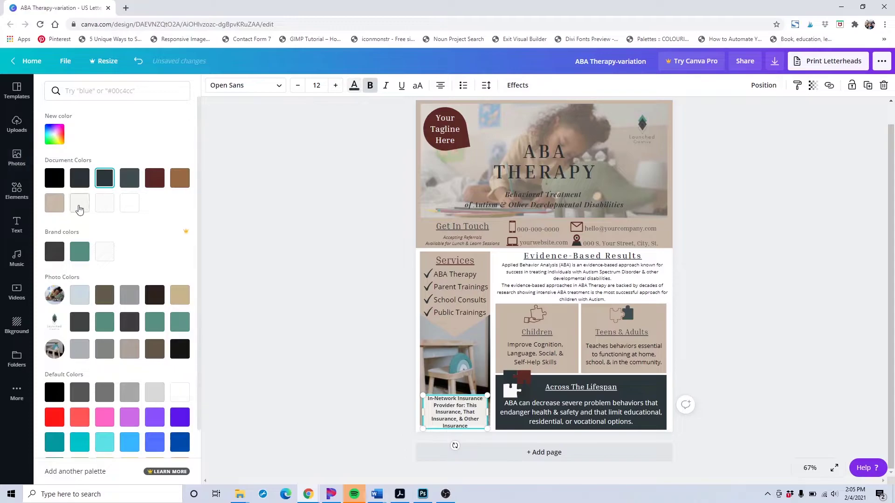
left_click(59, 209)
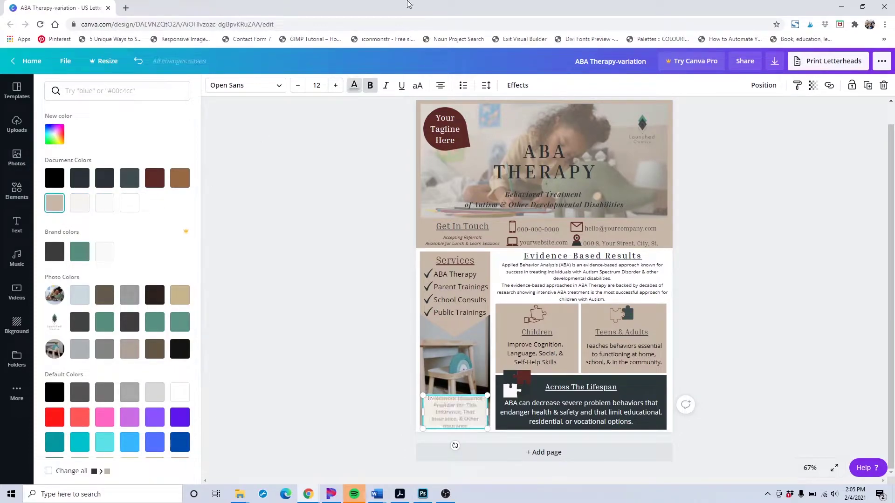
double_click(455, 415)
left_click(86, 209)
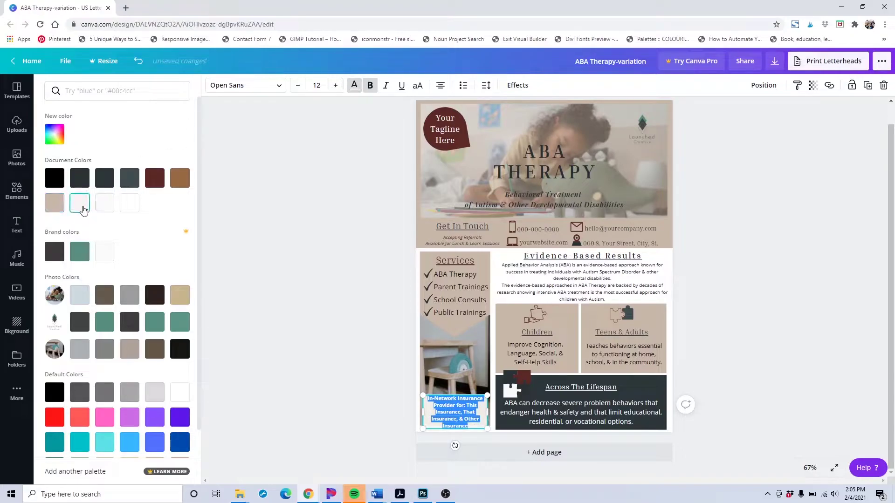
key("Escape")
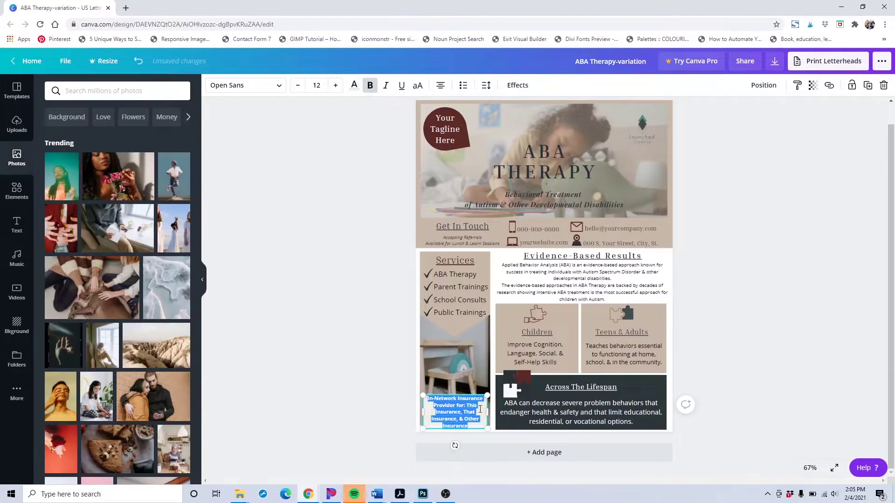
left_click(455, 415)
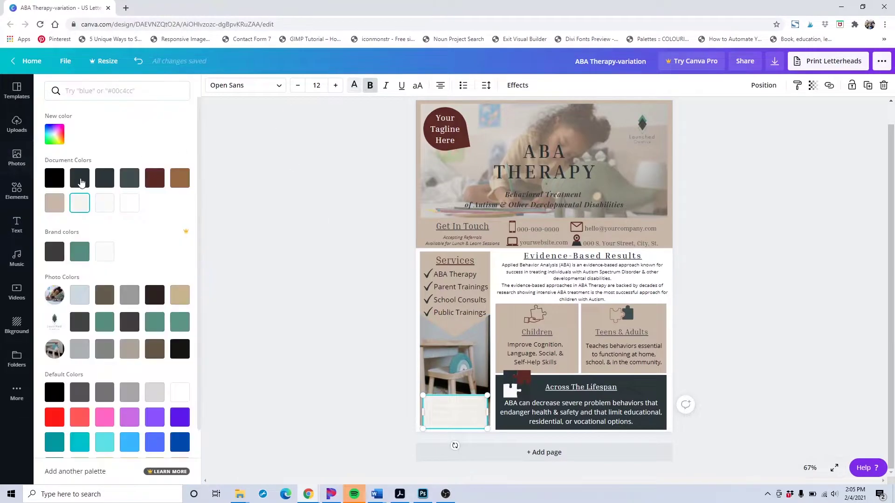
left_click(51, 208)
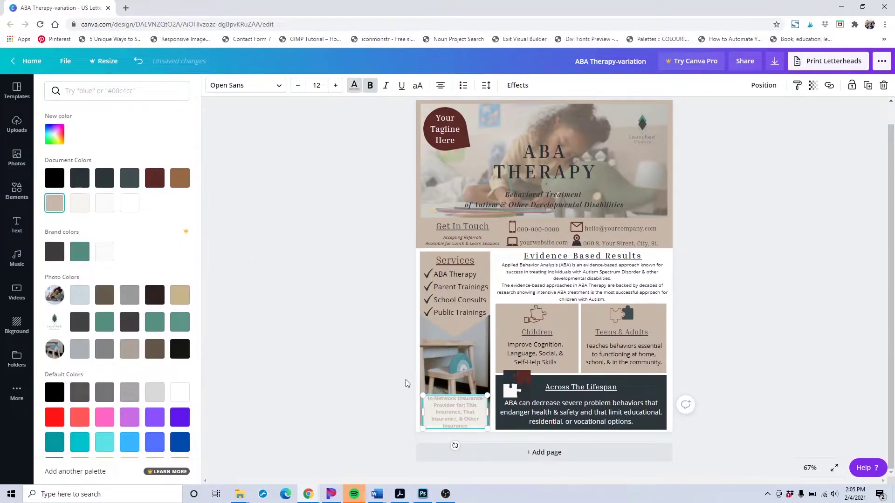
left_click(277, 359)
left_click(444, 404)
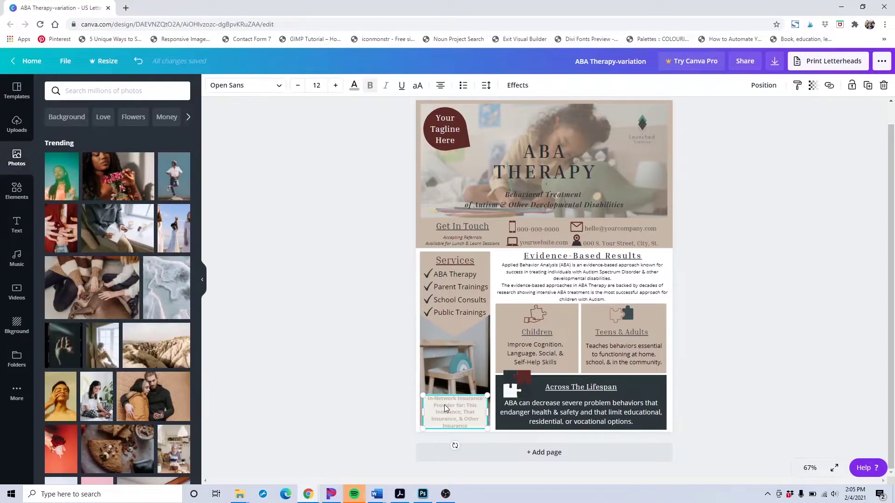
left_click(354, 85)
left_click(80, 177)
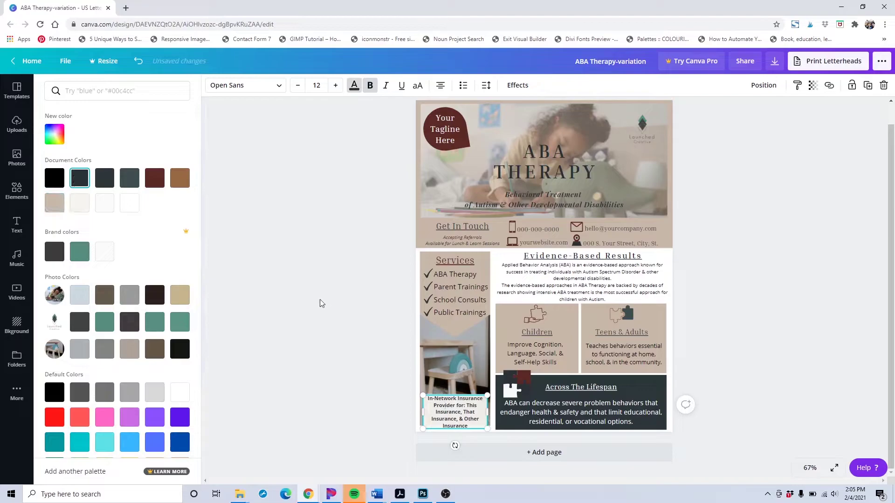
key("Escape")
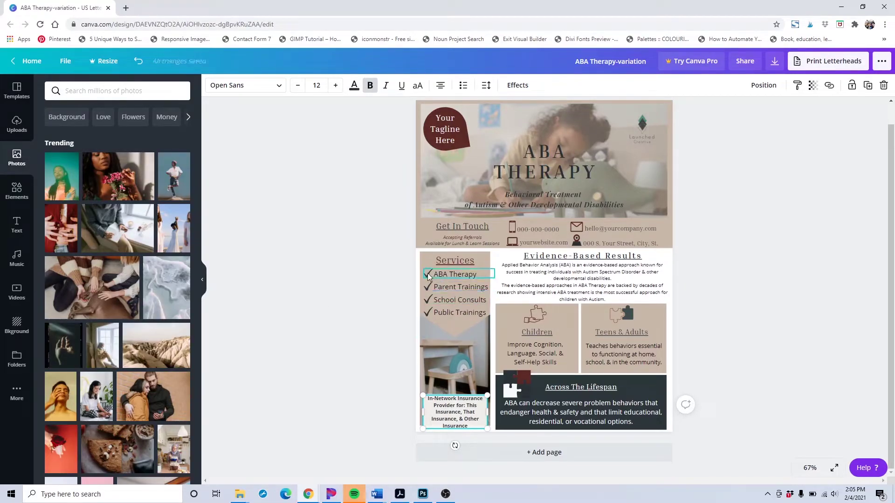
Recolour the ABA Therapy and Parent Trainings checkmarks to the dark red document colour
left_click(427, 273)
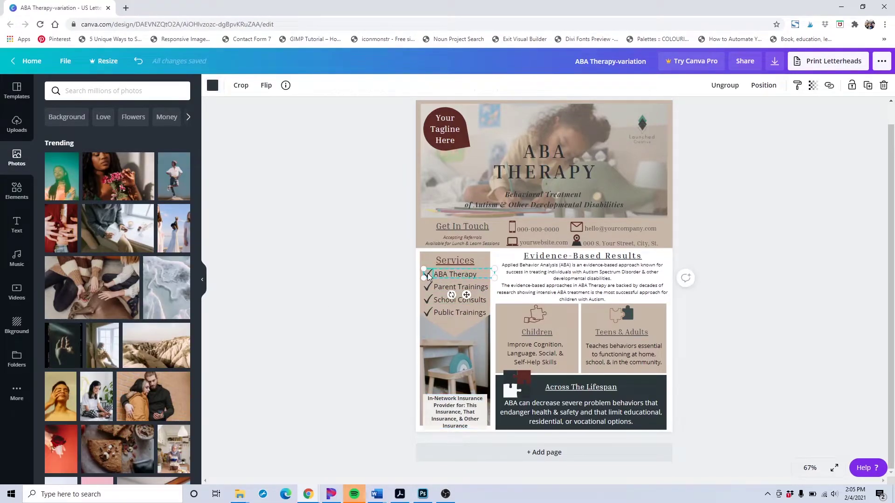
left_click(213, 87)
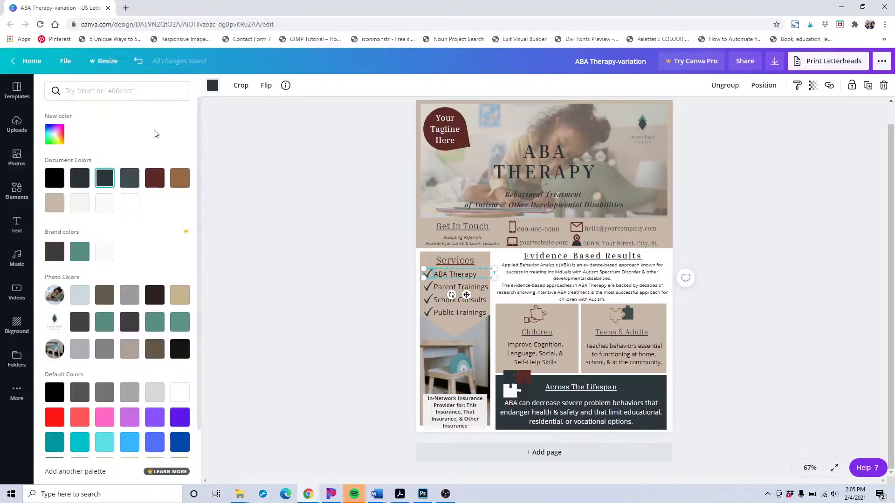
left_click(157, 188)
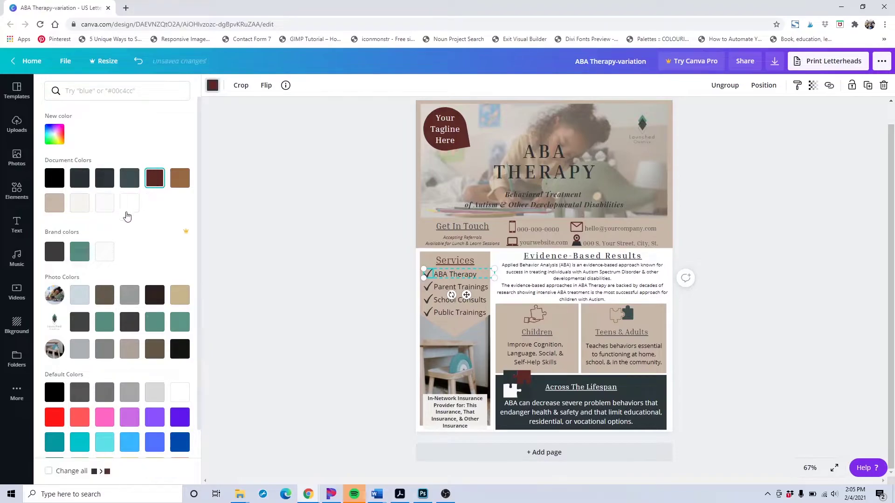
left_click(408, 291)
left_click(759, 310)
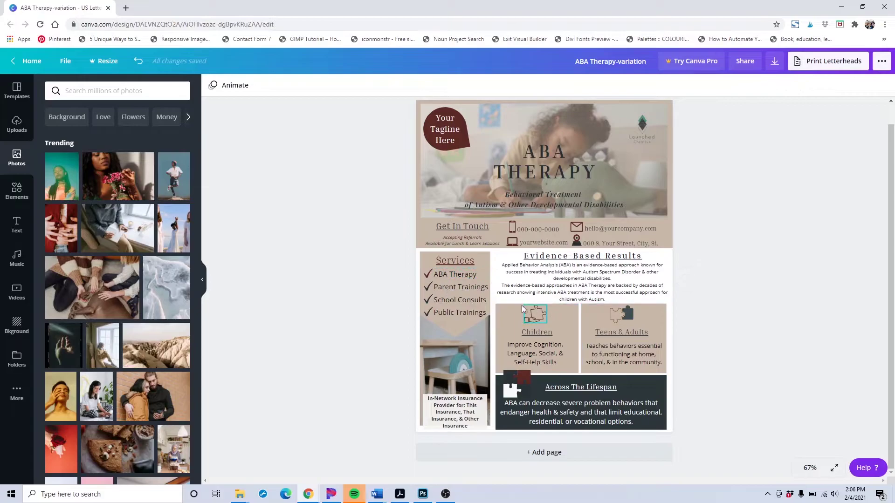
left_click(428, 287)
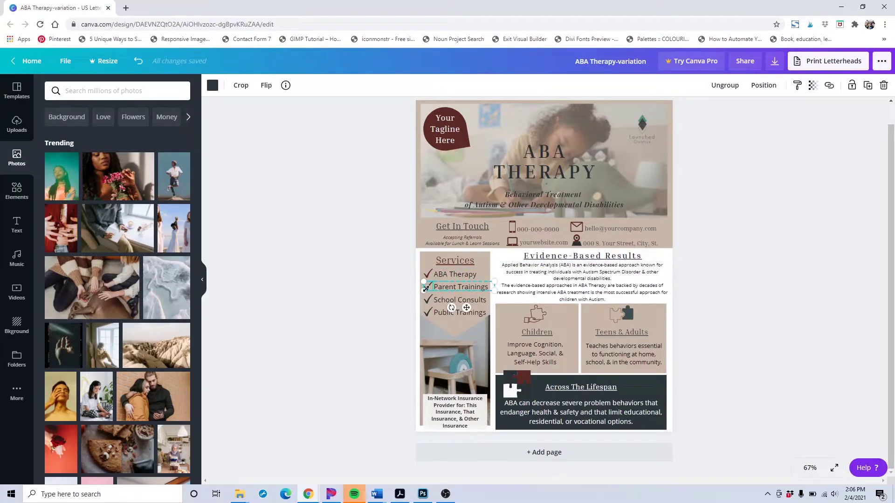
left_click(211, 91)
left_click(155, 180)
left_click(340, 317)
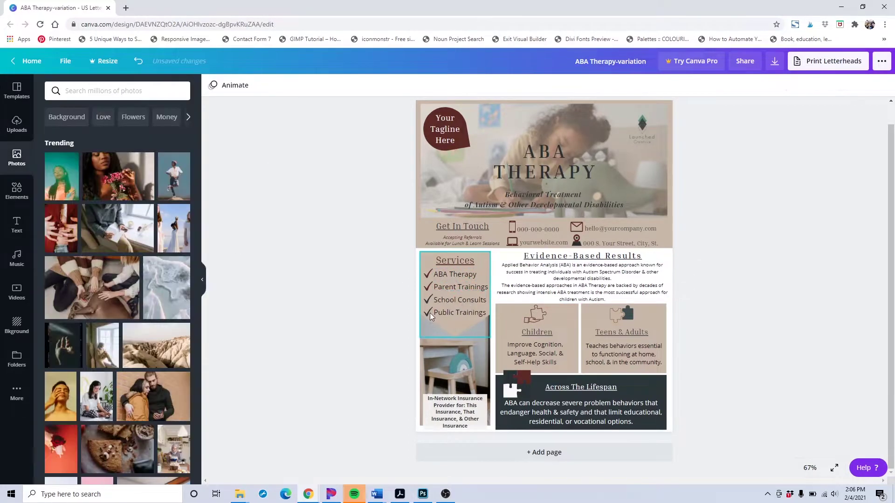
Recolour the School Consults and Public Trainings checkmarks dark red as well
left_click(428, 301)
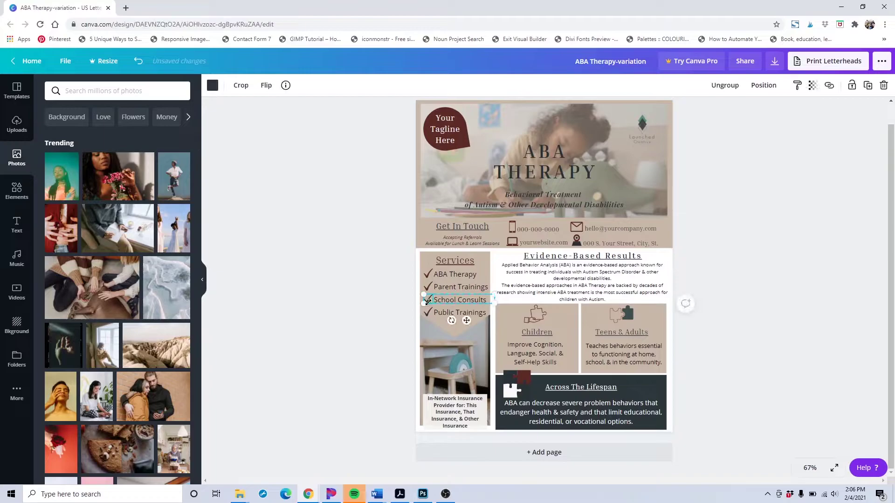
left_click(212, 86)
left_click(155, 179)
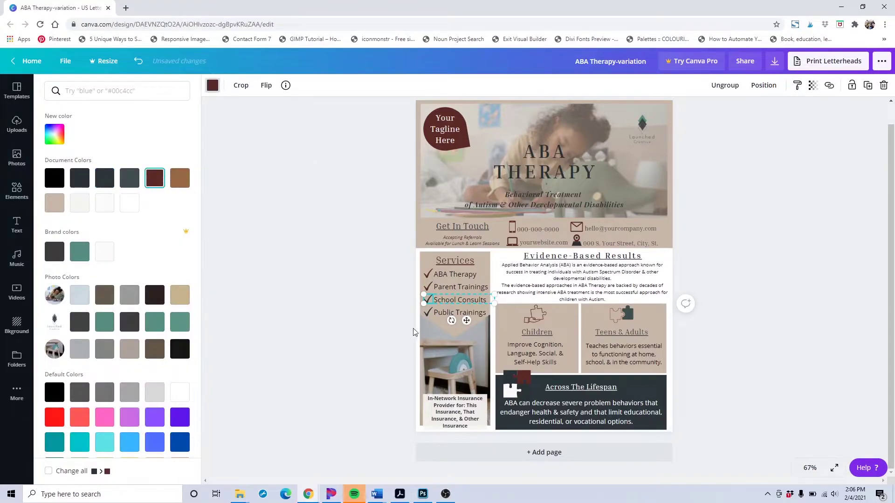
left_click(427, 314)
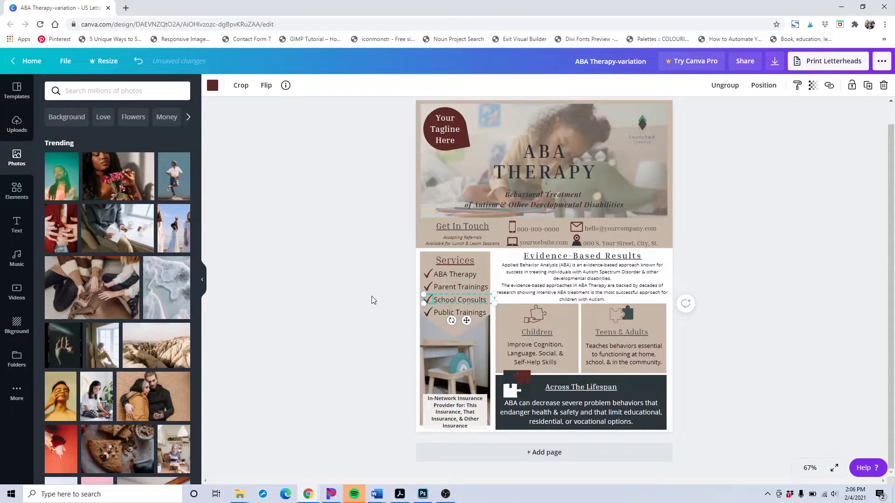
left_click(374, 298)
left_click(427, 316)
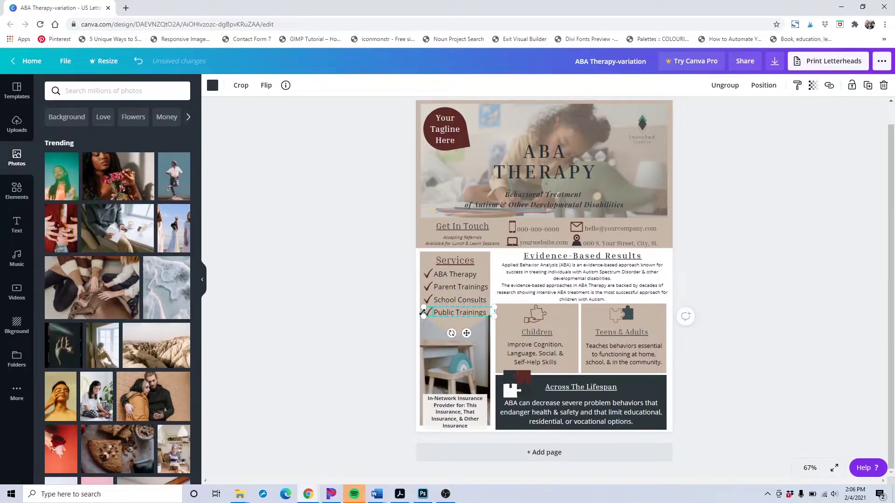
left_click(210, 87)
left_click(155, 179)
left_click(321, 242)
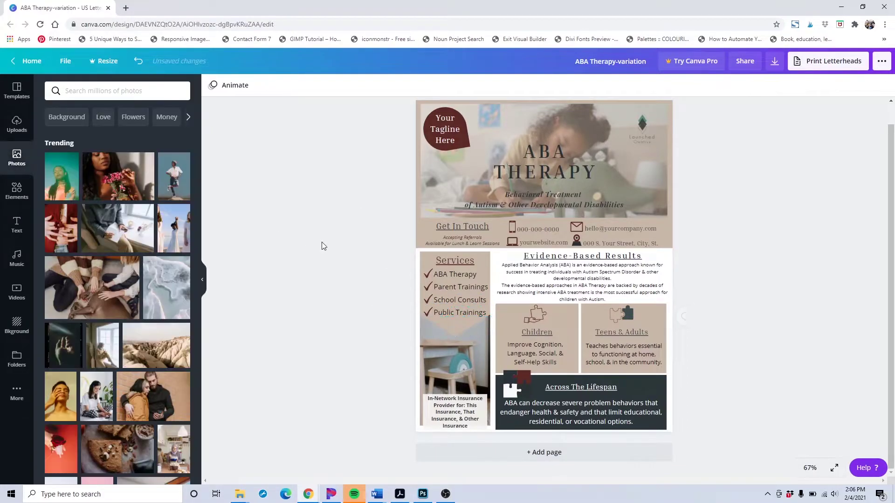
After trying Darker Grotesque and Playfair Display, set the Evidence-Based Results paragraph to bold Open Sans
left_click(610, 270)
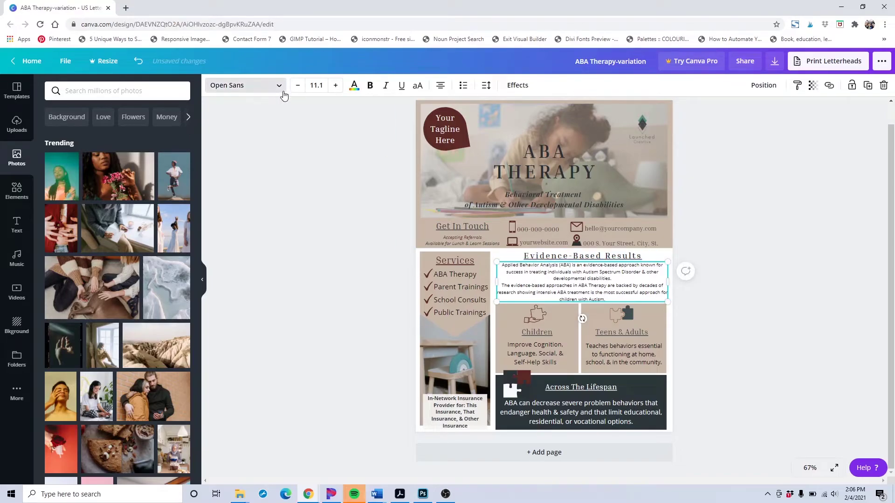
left_click(280, 90)
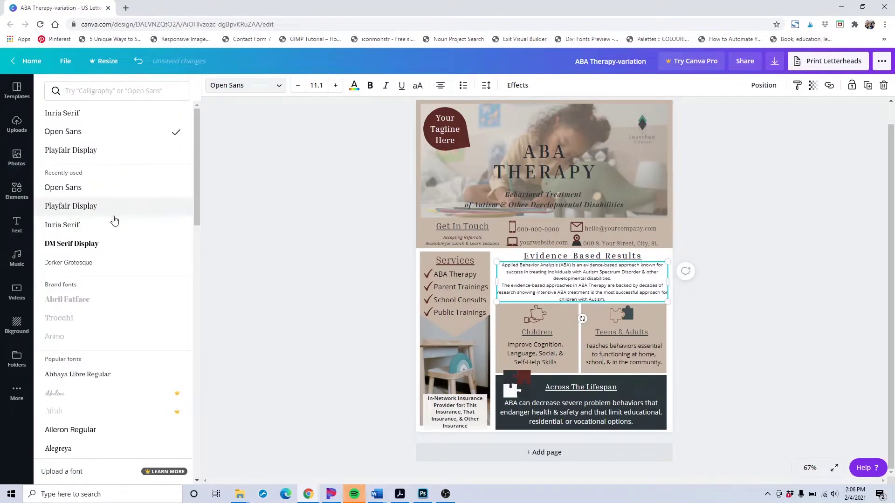
left_click(76, 264)
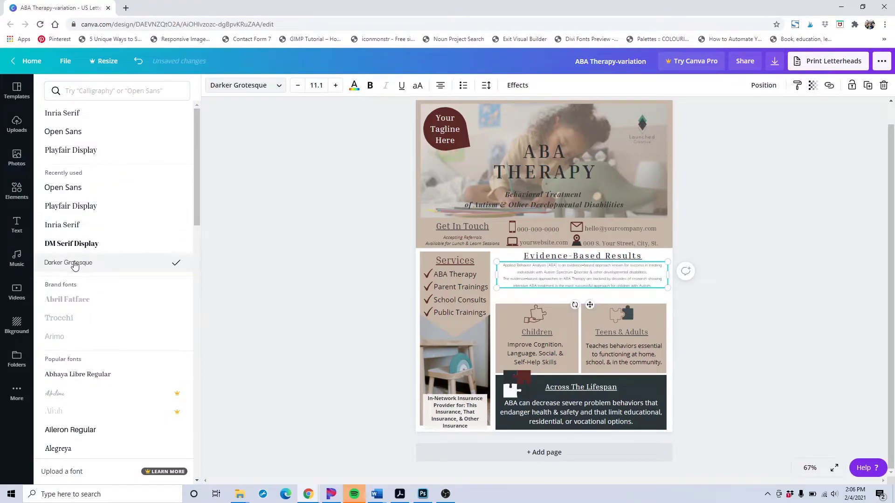
left_click(68, 206)
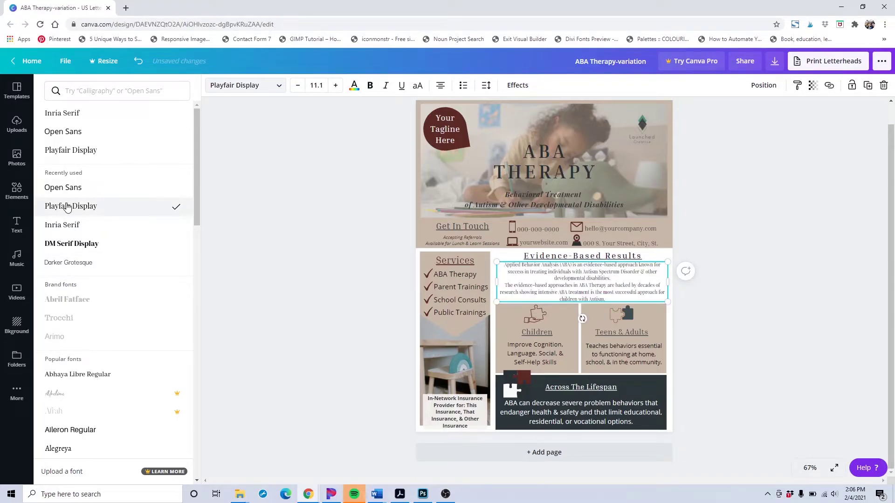
left_click(87, 135)
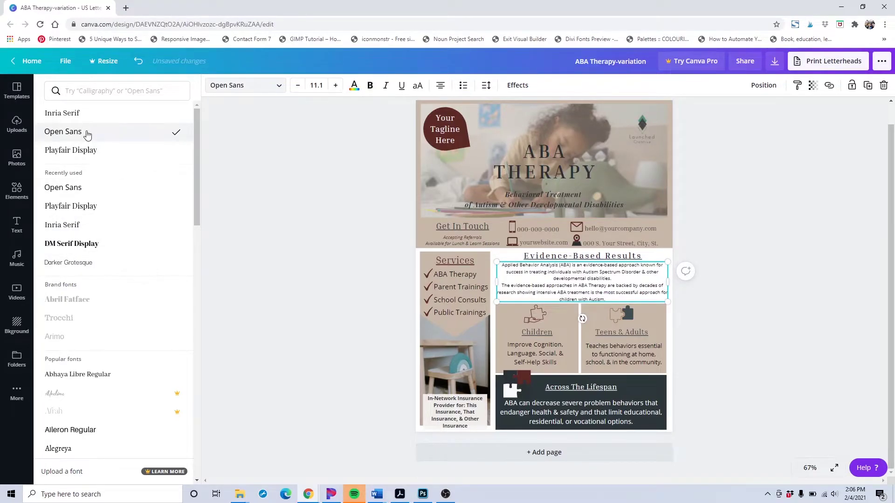
left_click(369, 86)
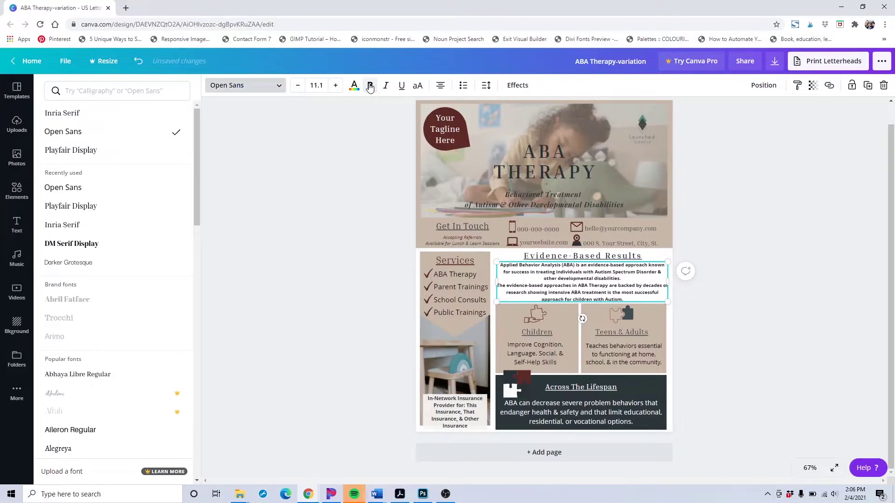
left_click(799, 299)
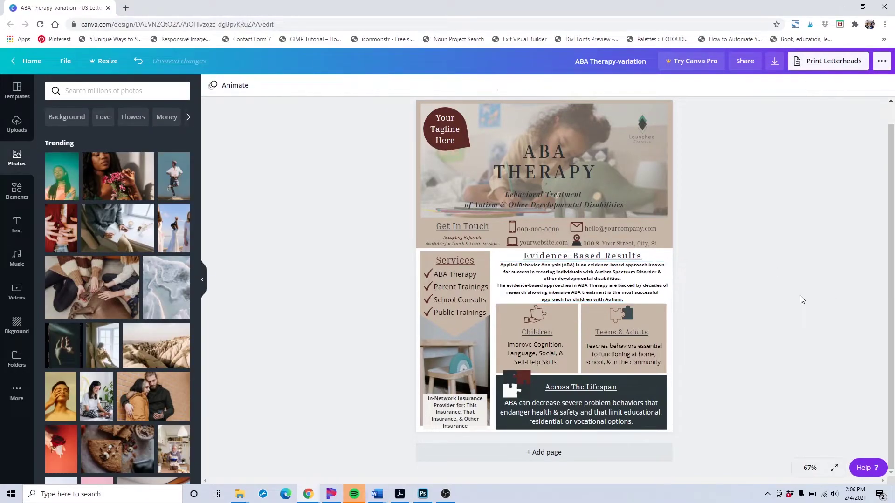
Make the Evidence-Based Results heading text dark red
left_click(618, 257)
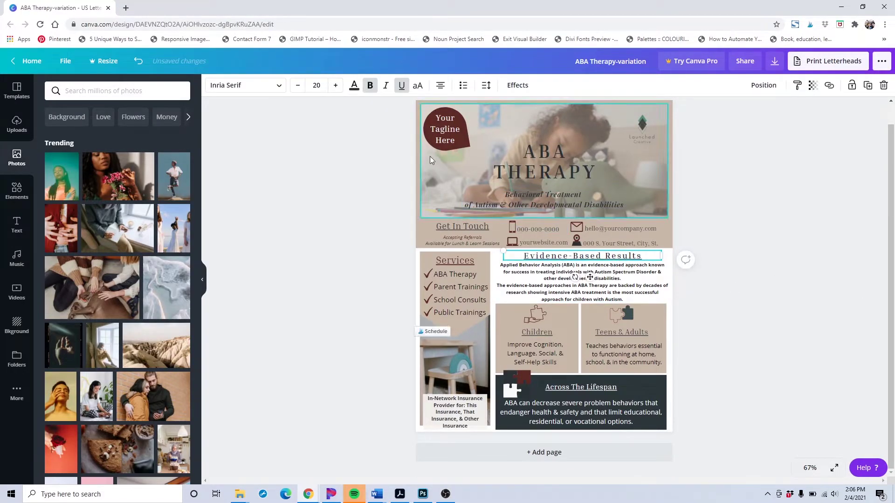
left_click(353, 86)
left_click(154, 177)
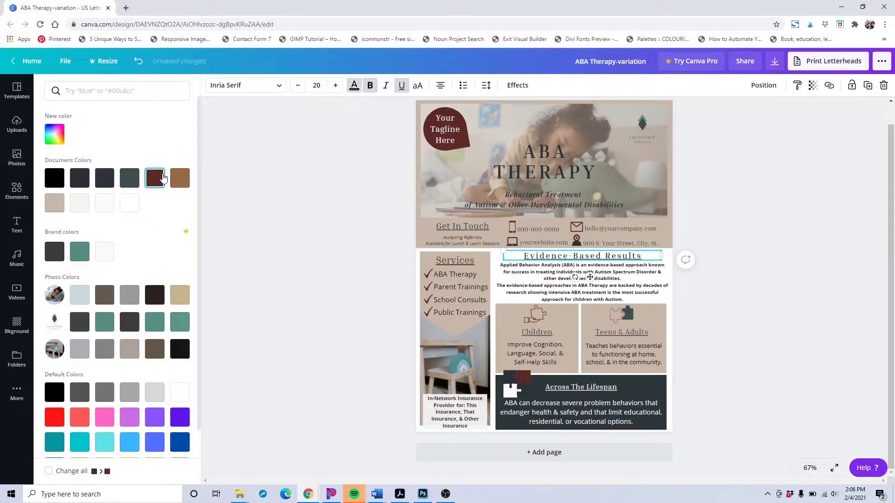
left_click(289, 216)
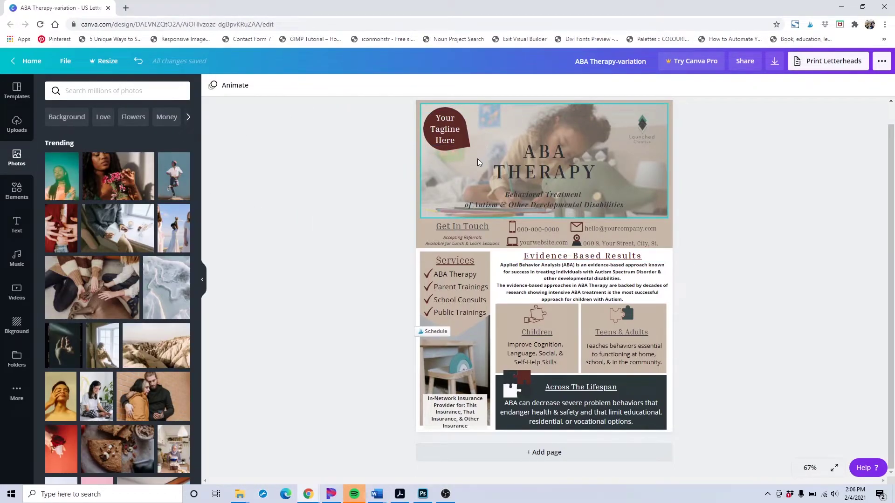
Try the girl photo from Uploads in the lower-left frame, then put the chair photo back
left_click(452, 377)
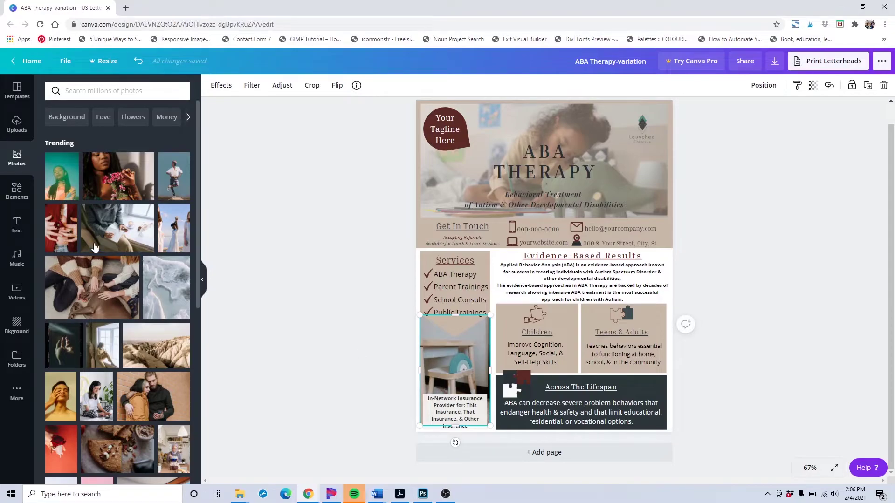
left_click(17, 123)
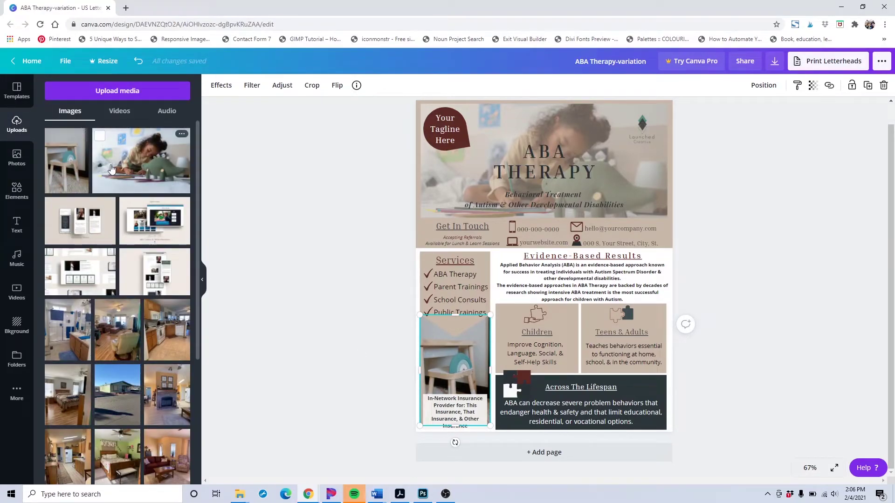
left_click_drag(112, 168, 438, 365)
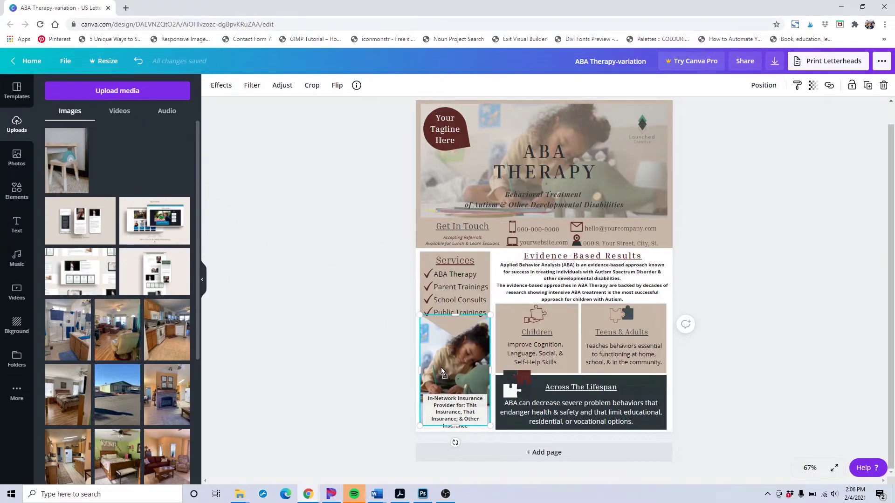
left_click(286, 340)
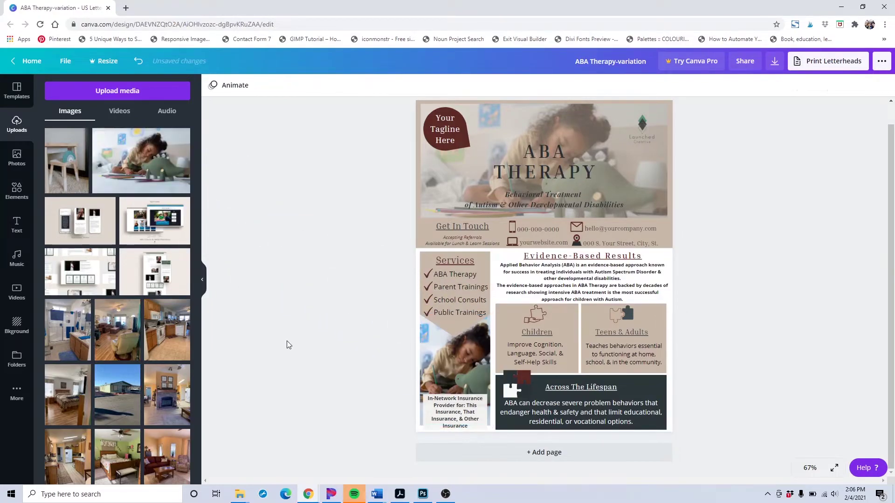
left_click_drag(61, 159, 446, 354)
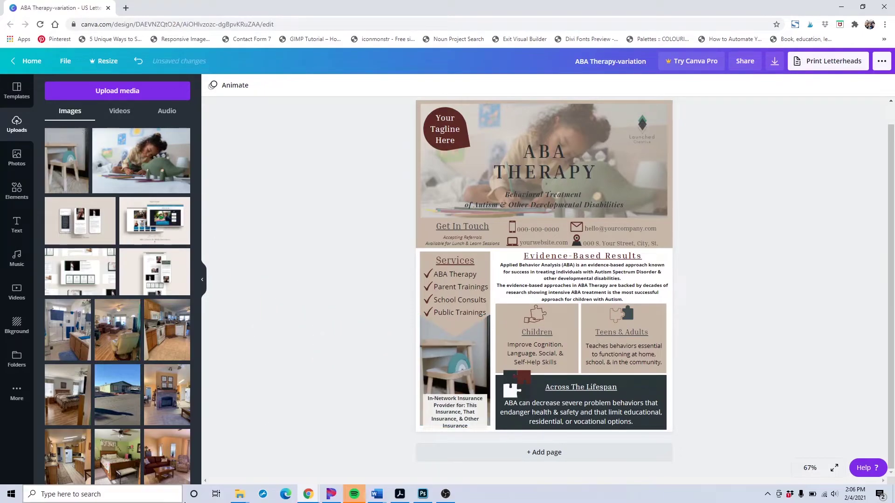
Bring up the Launched Shop folder window, set it aside, and browse Canva's stock photos
mouse_move(240, 499)
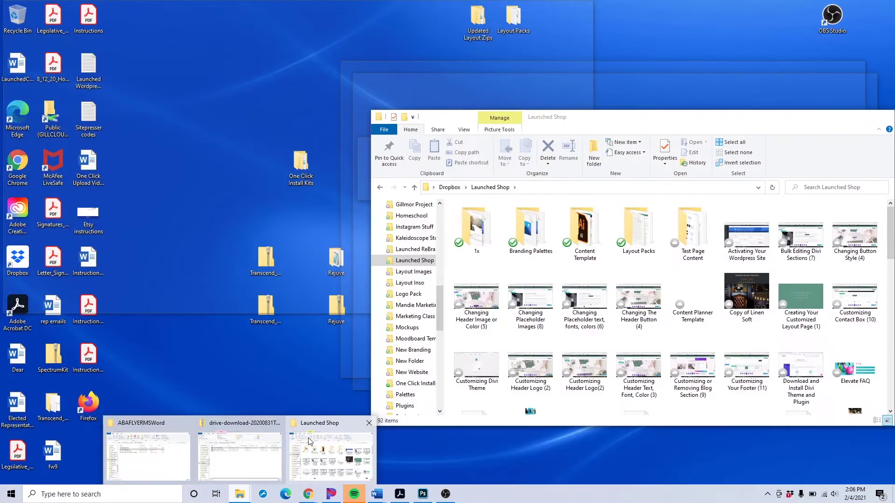
left_click(336, 448)
left_click_drag(472, 243, 748, 247)
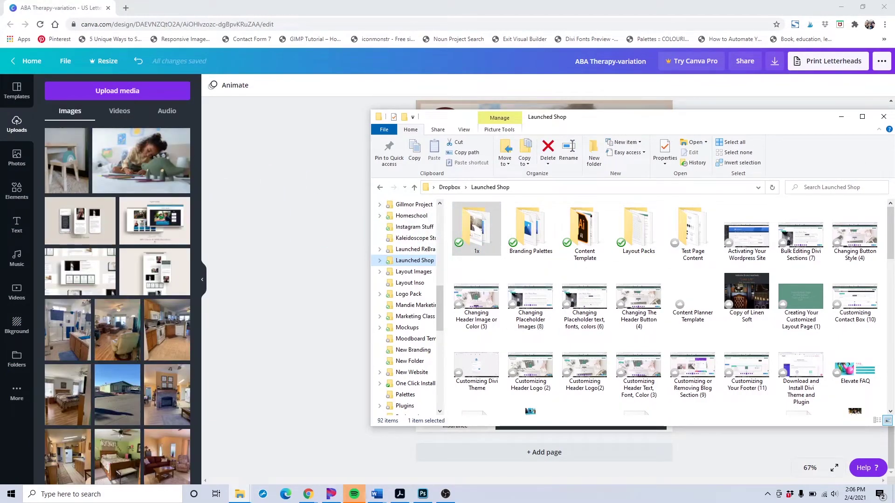
left_click(841, 116)
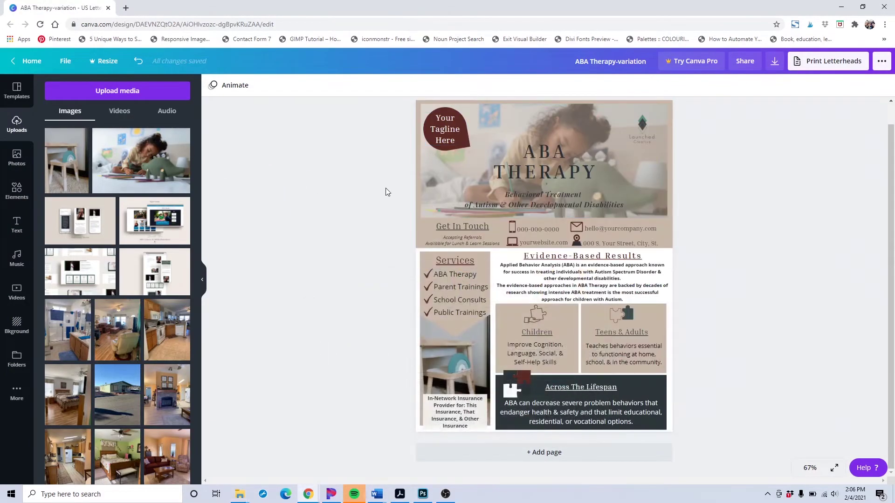
left_click(17, 157)
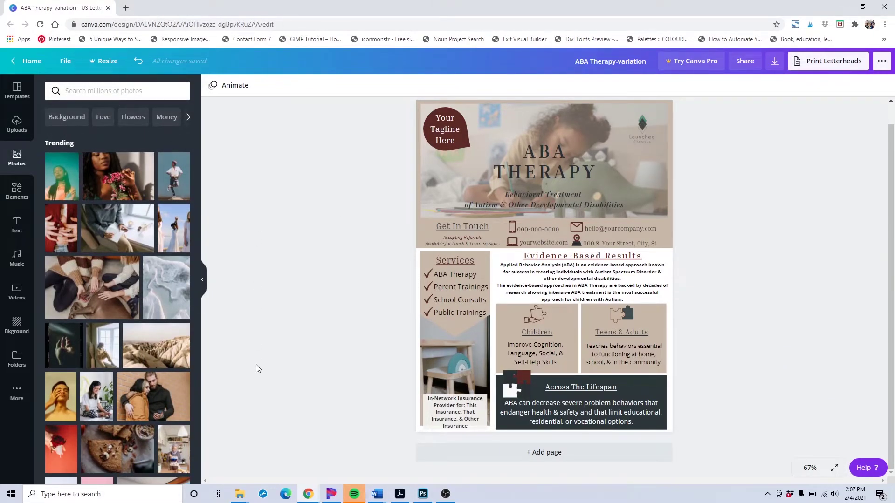
Drag kid_ipad from the ABA Flyer Photos folder into Canva's uploads
mouse_move(244, 498)
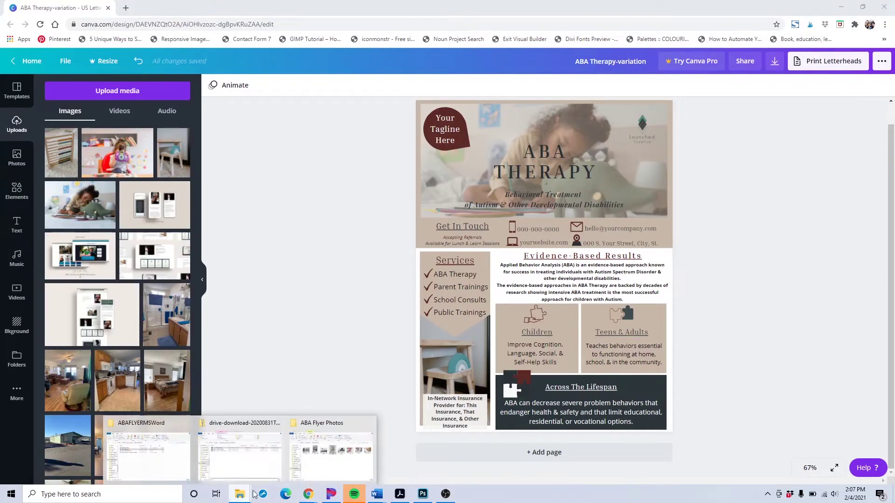
left_click(304, 461)
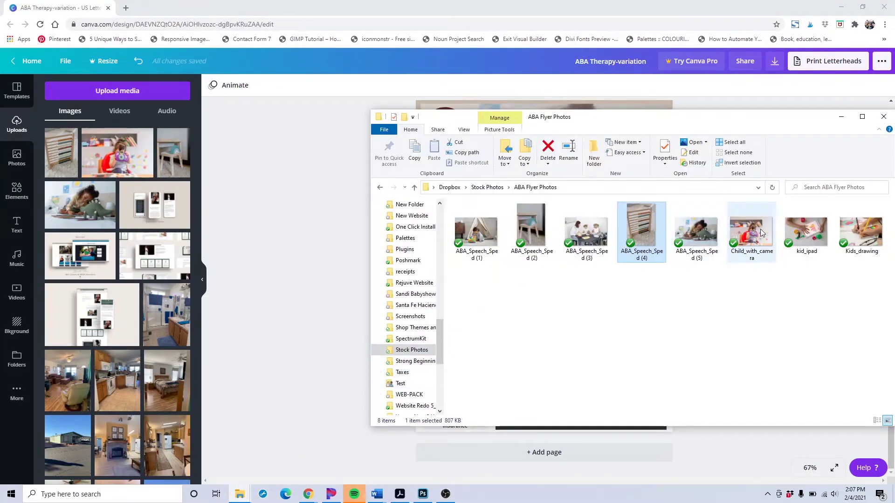
left_click_drag(790, 229, 144, 233)
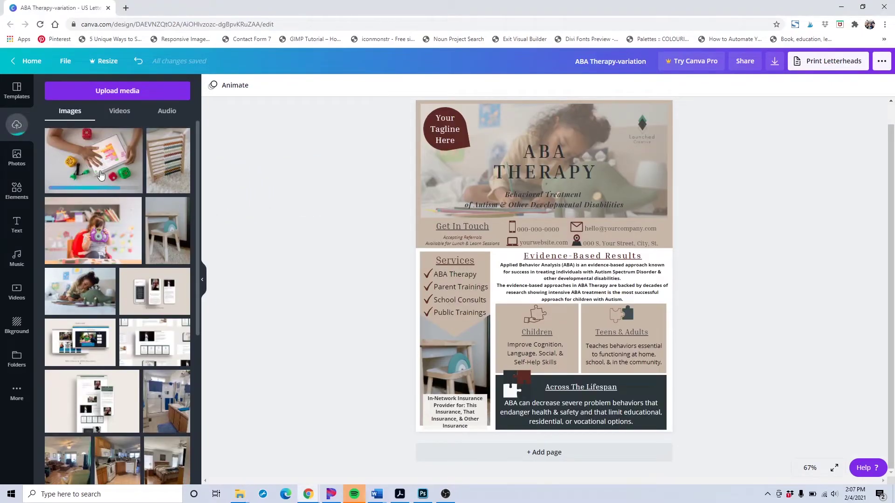
Try the kid-with-iPad and girl-with-camera photos in the header and lower its transparency
left_click_drag(98, 163, 456, 168)
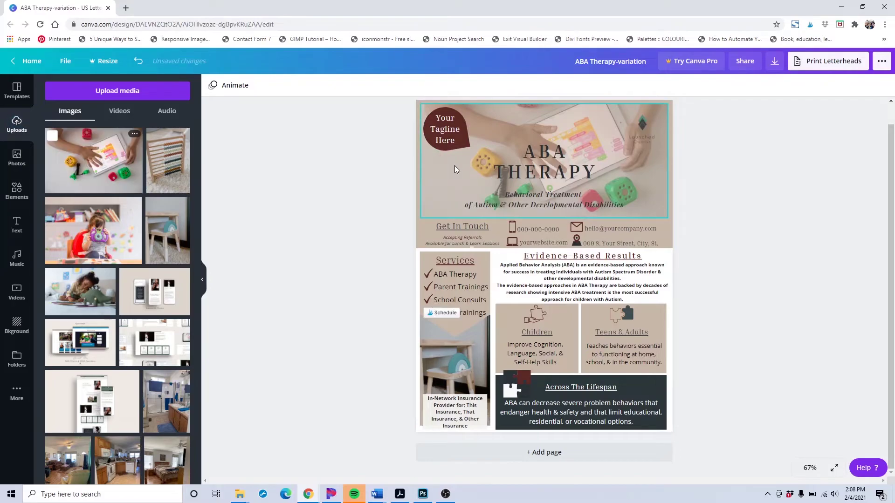
left_click_drag(91, 231, 483, 178)
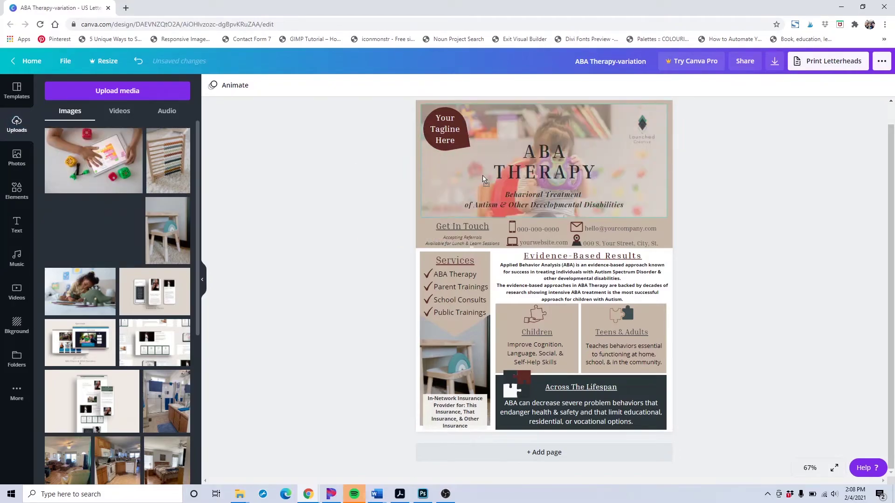
left_click(660, 191)
left_click(813, 85)
left_click_drag(780, 114, 746, 122)
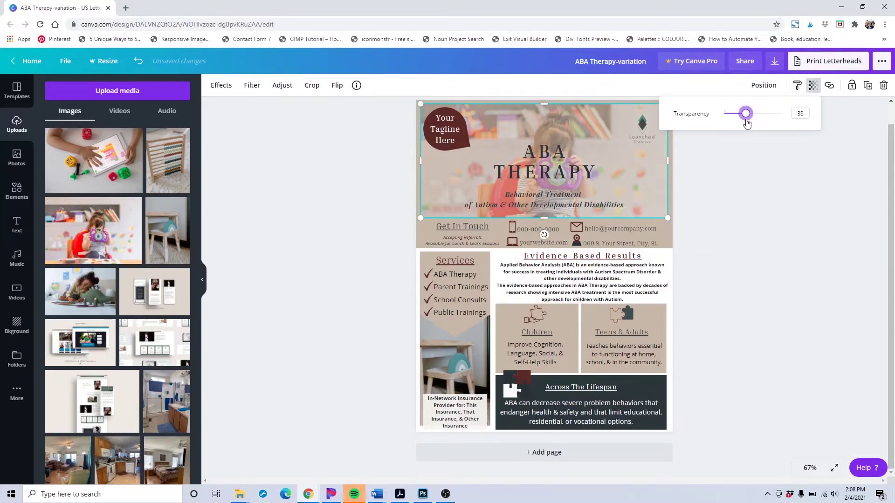
Put the abacus photo in the lower-left frame and the hands-with-tablet photo in the header
left_click(465, 365)
left_click_drag(168, 161, 432, 359)
left_click(308, 329)
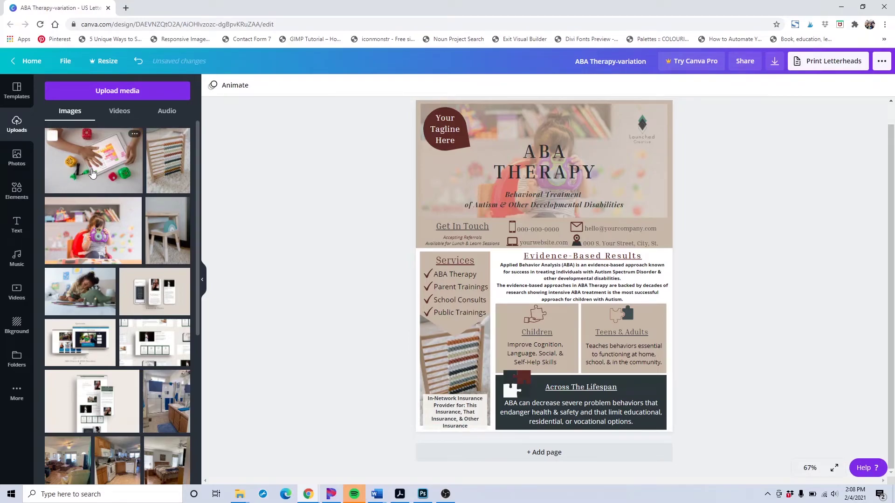
left_click_drag(93, 168, 485, 177)
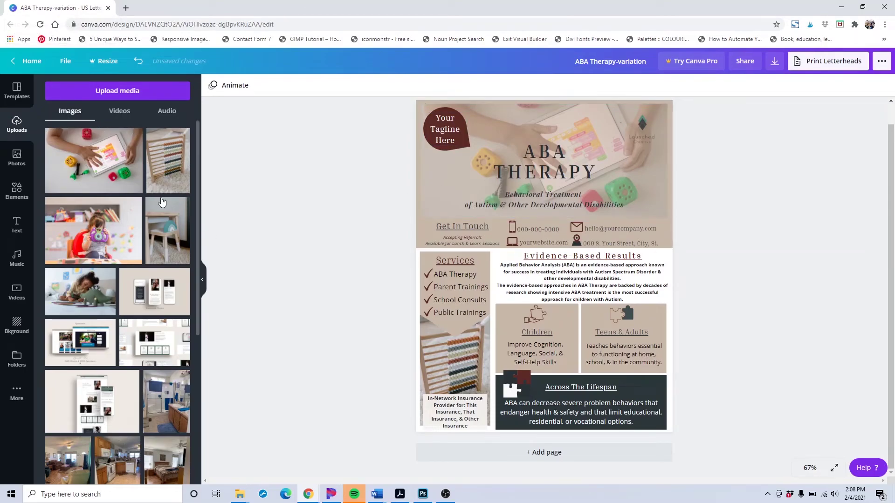
Save the letterhead via File > Save, then download it with file type PDF Print
left_click(66, 63)
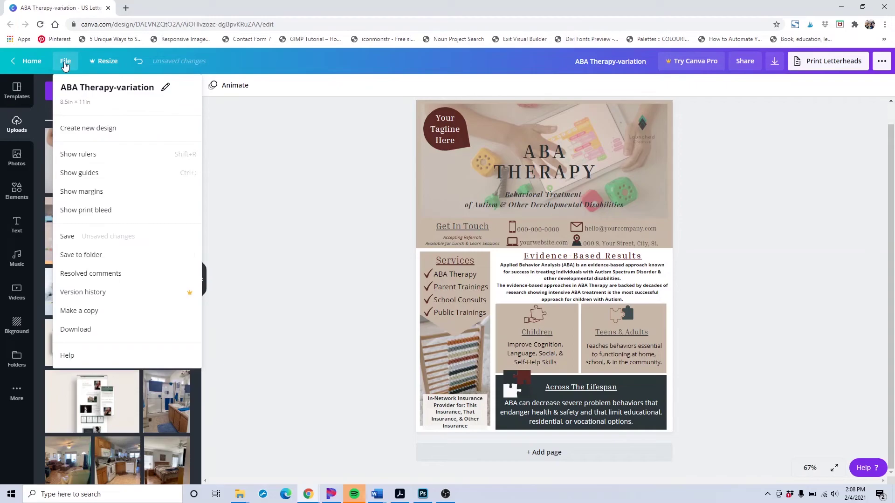
left_click(96, 238)
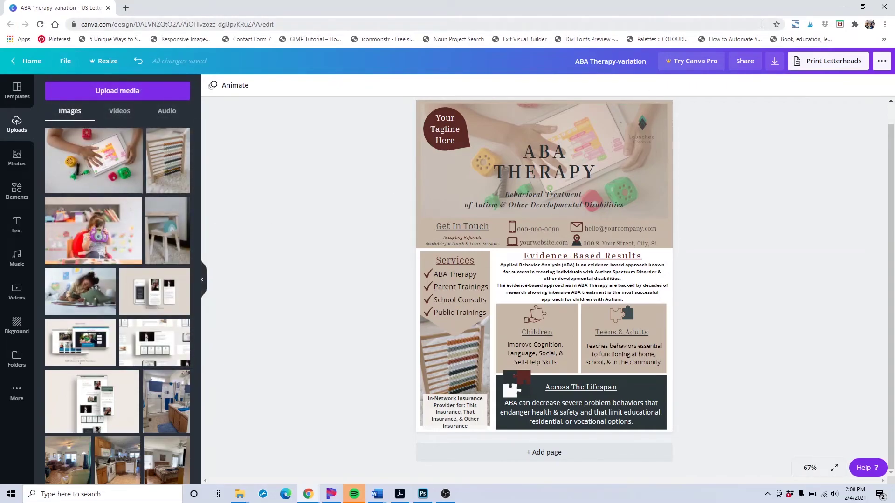
left_click(775, 62)
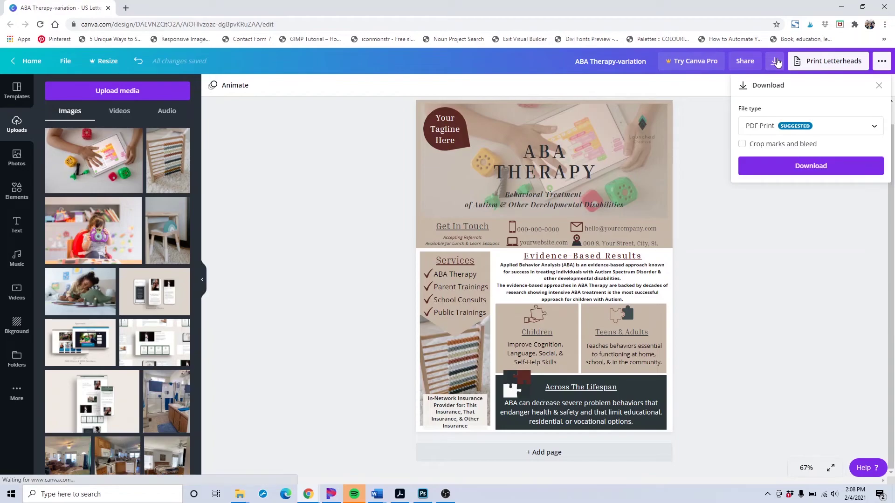
left_click(780, 129)
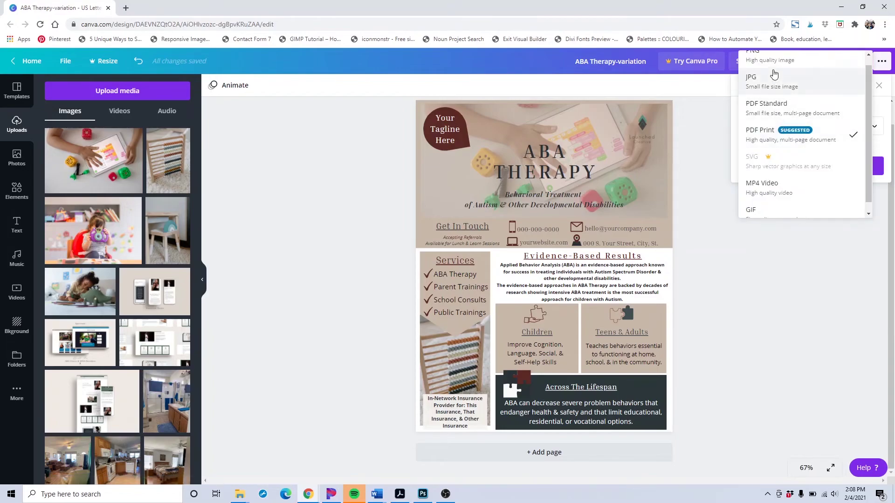
scroll(759, 91, "up", 1)
left_click(769, 146)
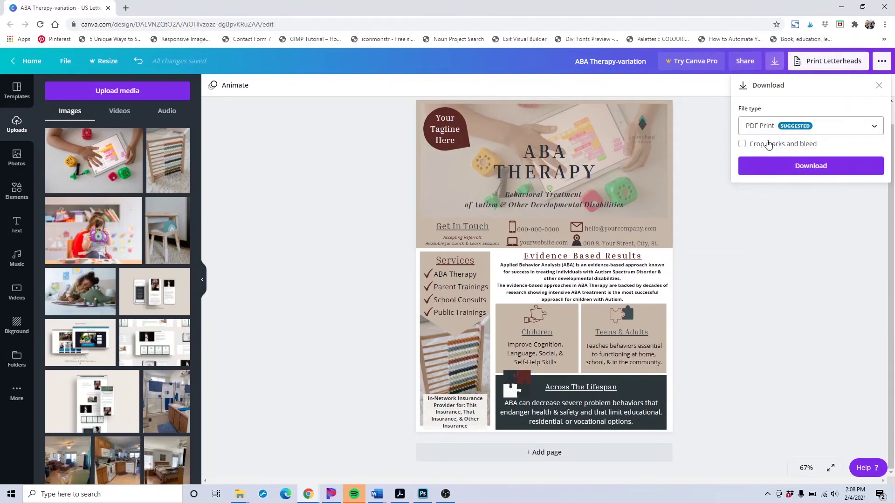
left_click(771, 172)
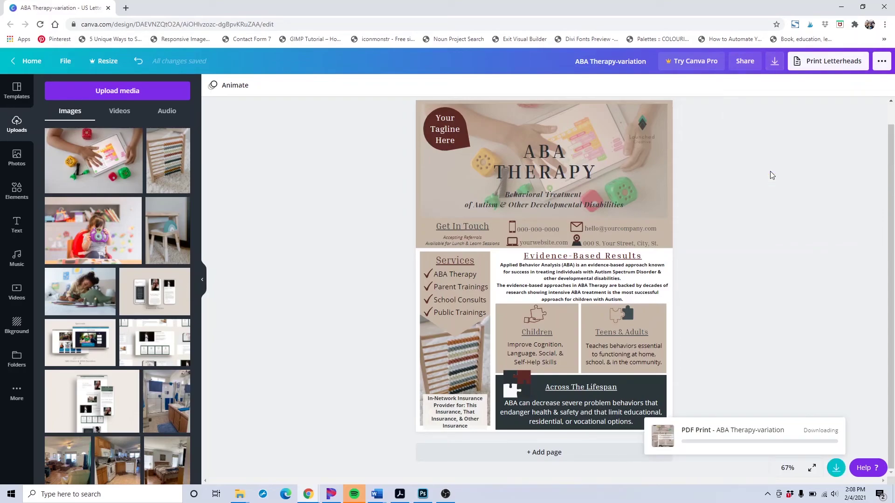